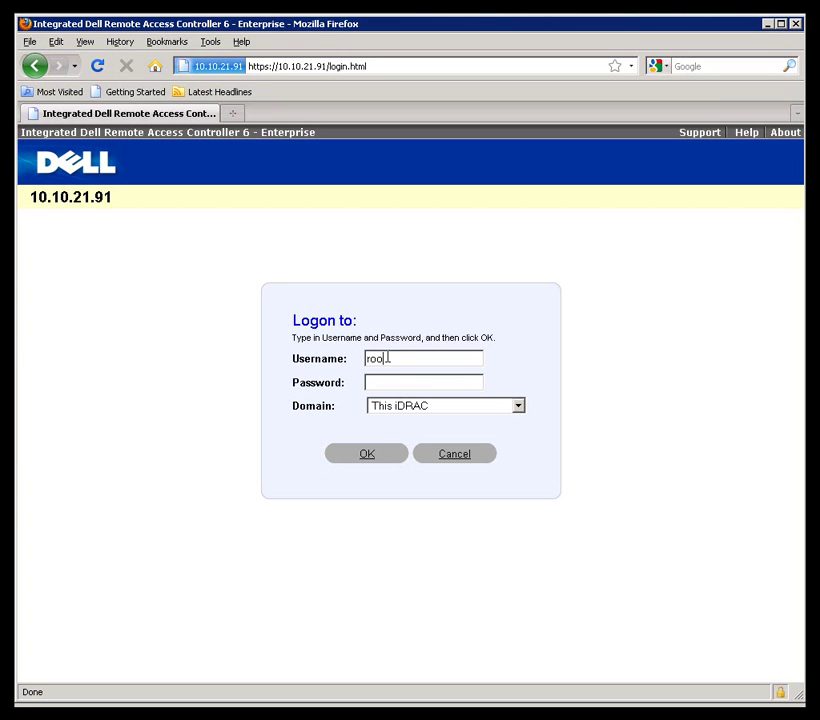
Enter the iDRAC6 password and log in to the web interface.
key("Tab")
type("calvin")
left_click(367, 456)
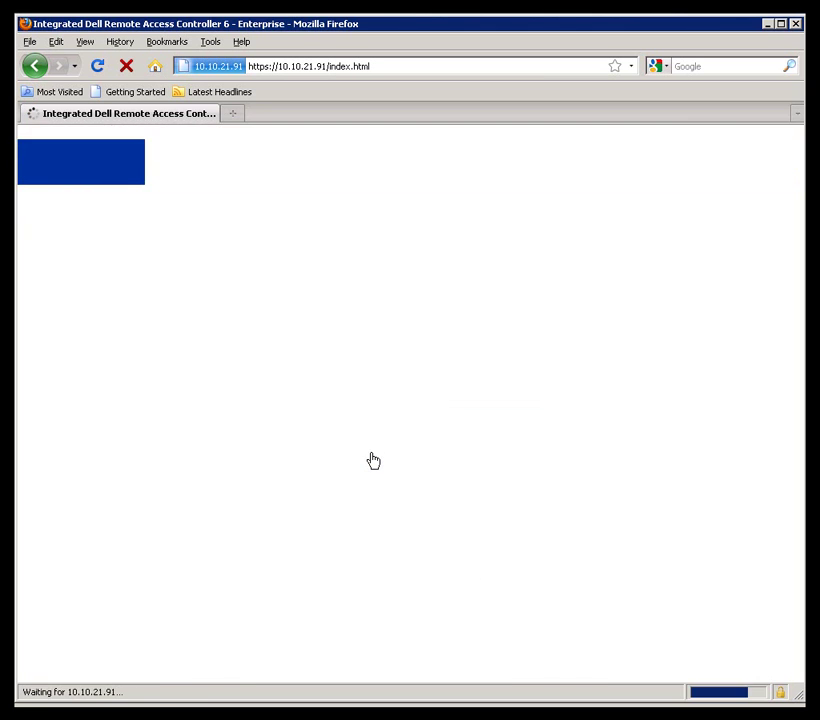
Launch the Console Redirection viewer from Console/Media and open viewer.jnlp with Java Web Start.
left_click(512, 177)
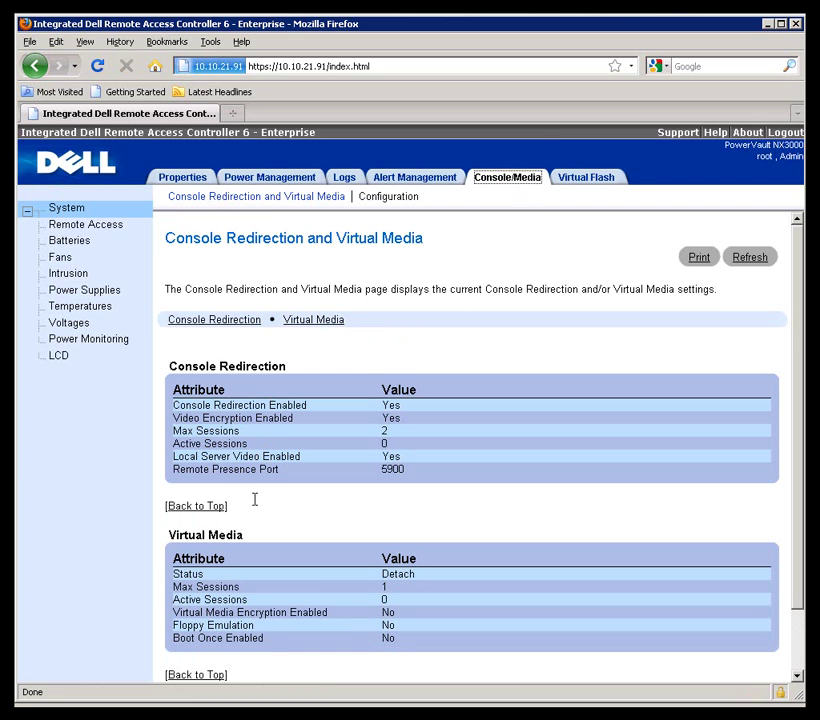
left_click(220, 323)
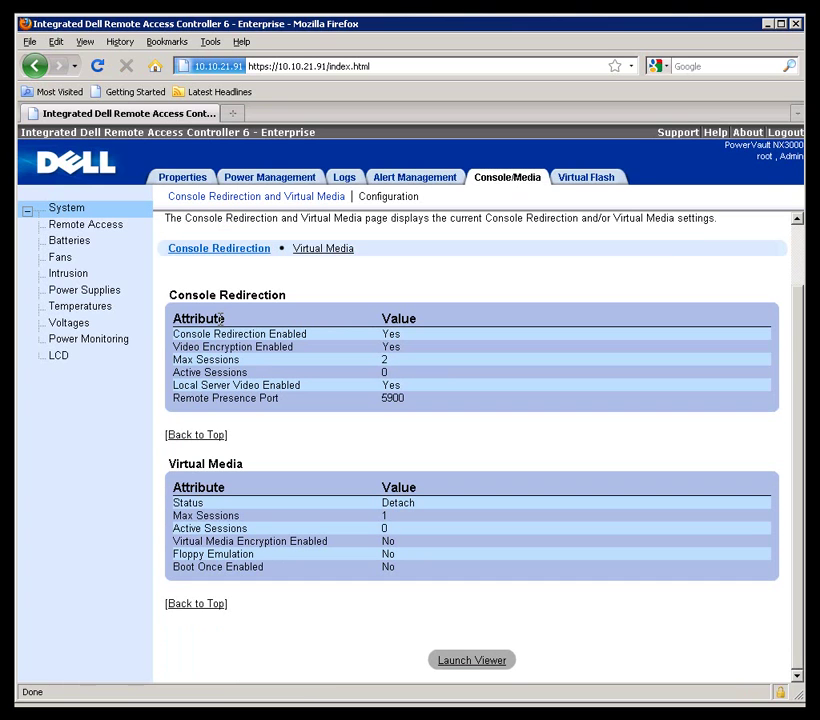
left_click(470, 661)
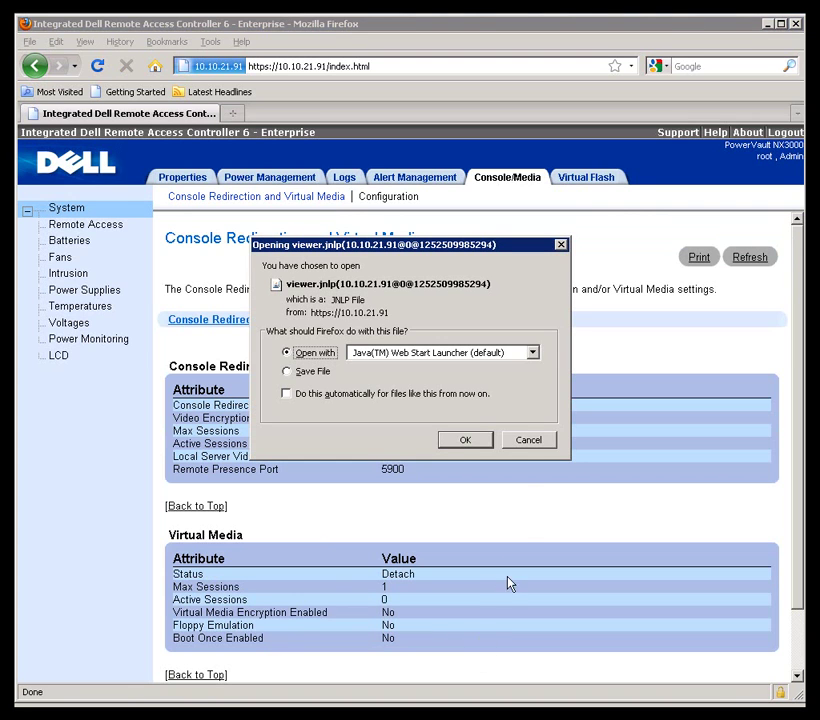
left_click(466, 441)
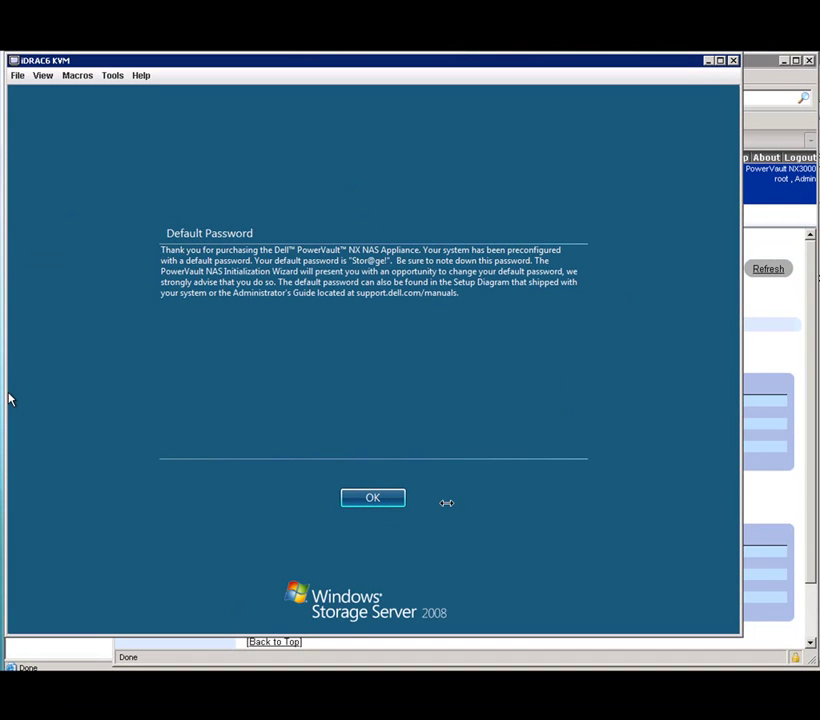
Dismiss the Default Password notice so the NAS Initial Configuration Wizard appears.
left_click(374, 500)
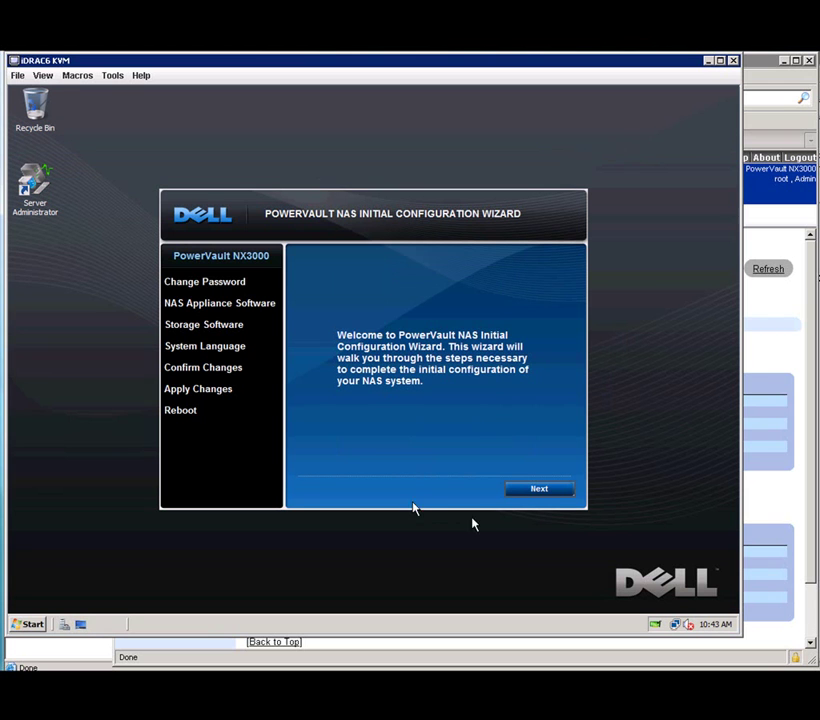
From the wizard, change the Administrator password and set the password hint to 'lab'.
left_click(527, 490)
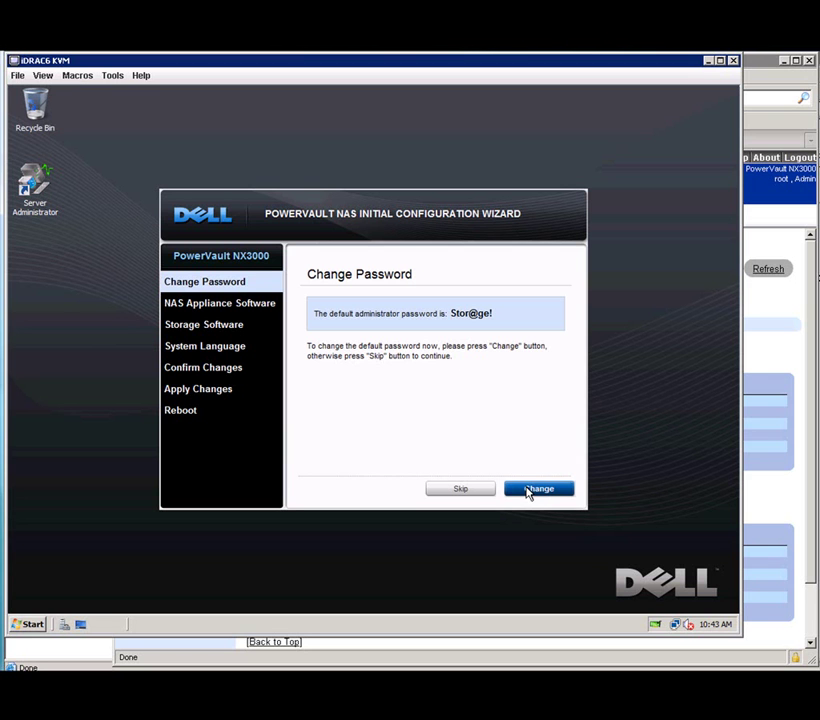
left_click(528, 491)
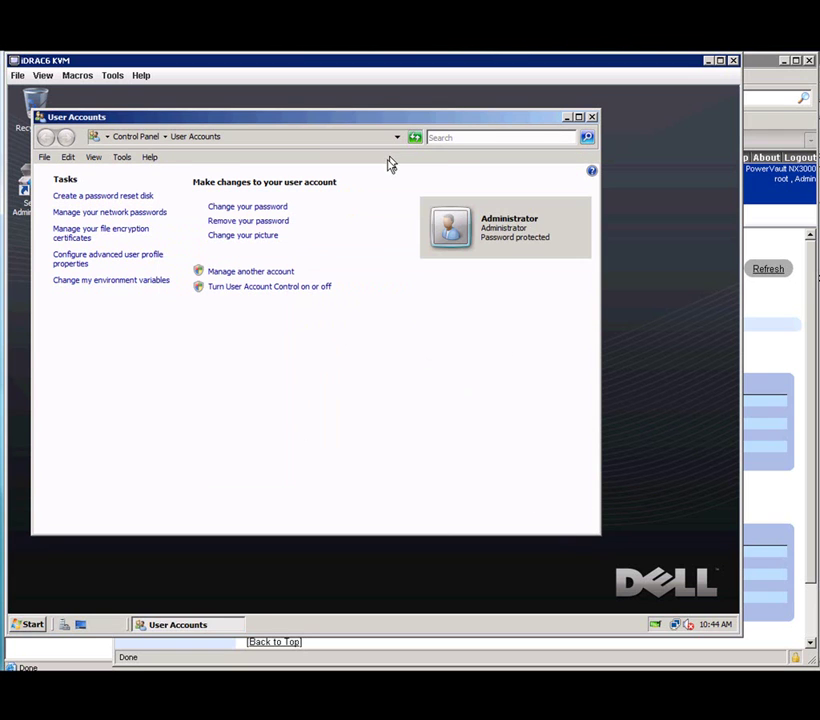
left_click(236, 207)
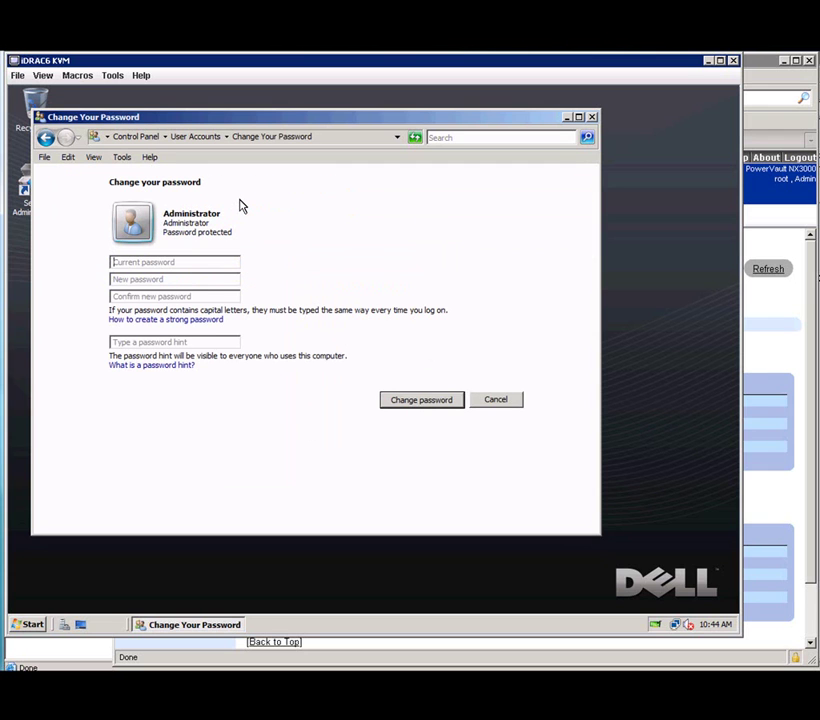
type("••••••••")
key("Tab")
type("••••••••")
key("Tab")
type("••••••••")
key("Tab")
type("lab")
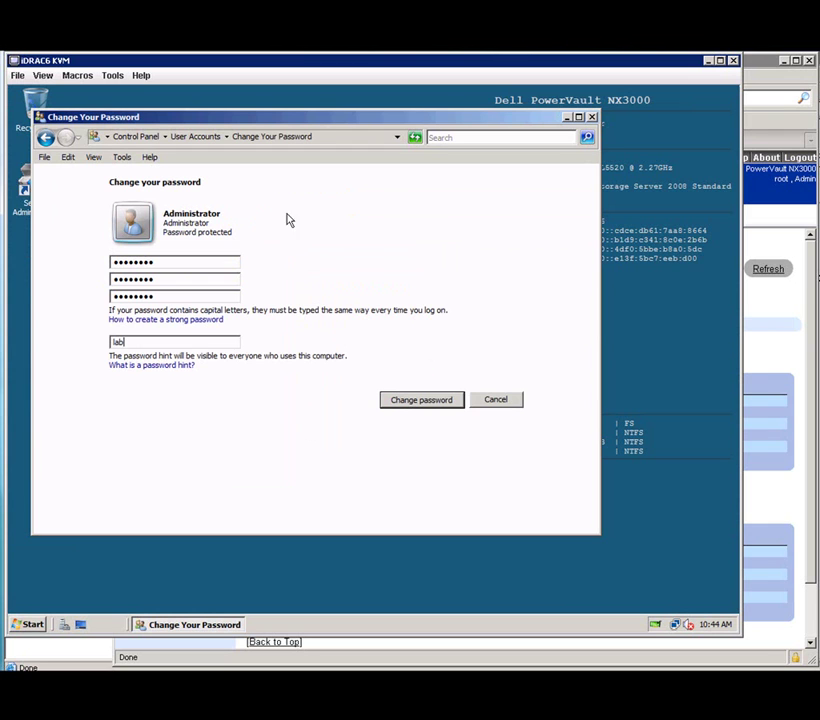
left_click(425, 400)
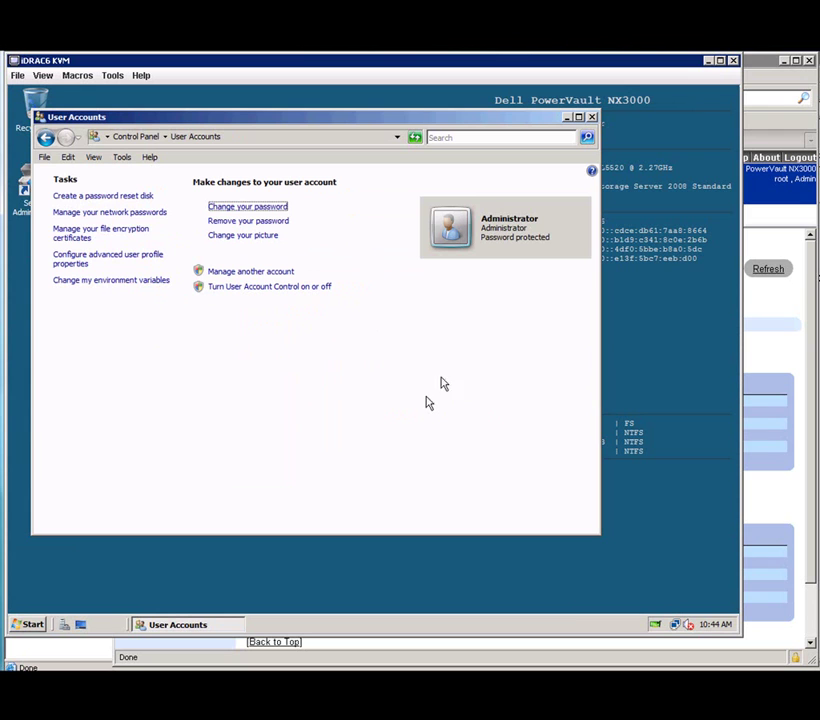
Close User Accounts, keep English as system language, confirm the changes and reboot the NAS.
left_click(594, 119)
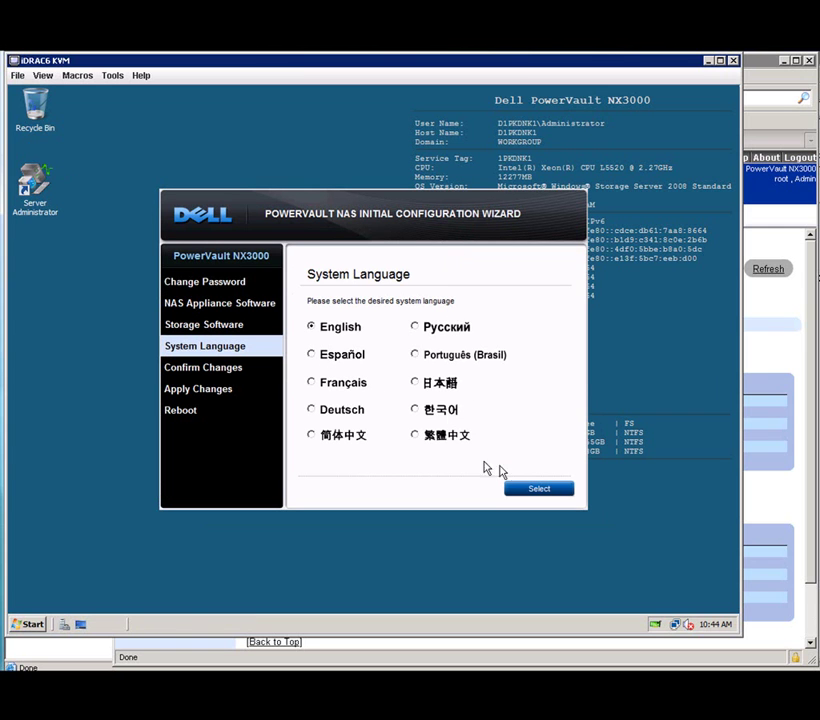
left_click(540, 489)
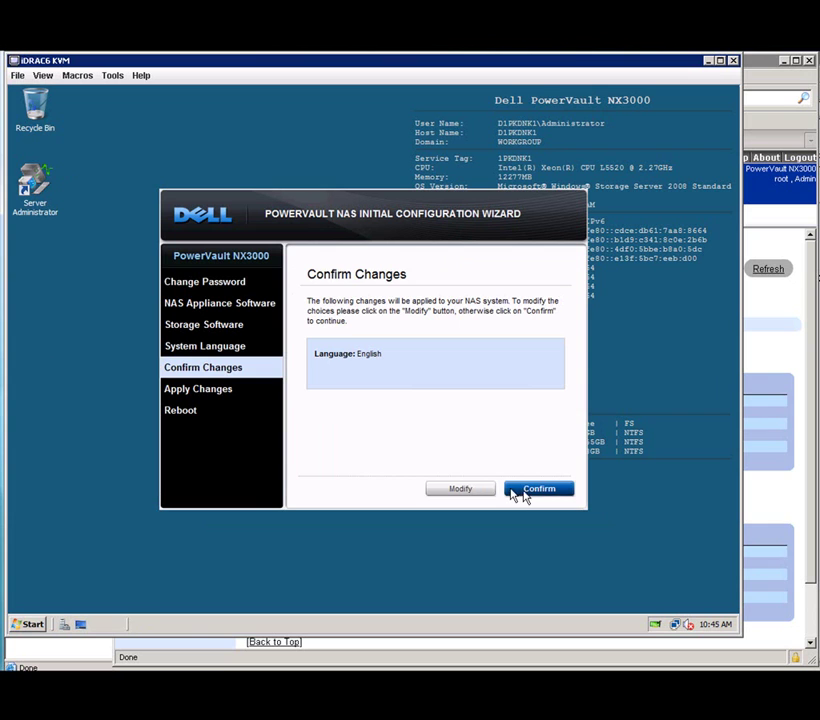
left_click(528, 494)
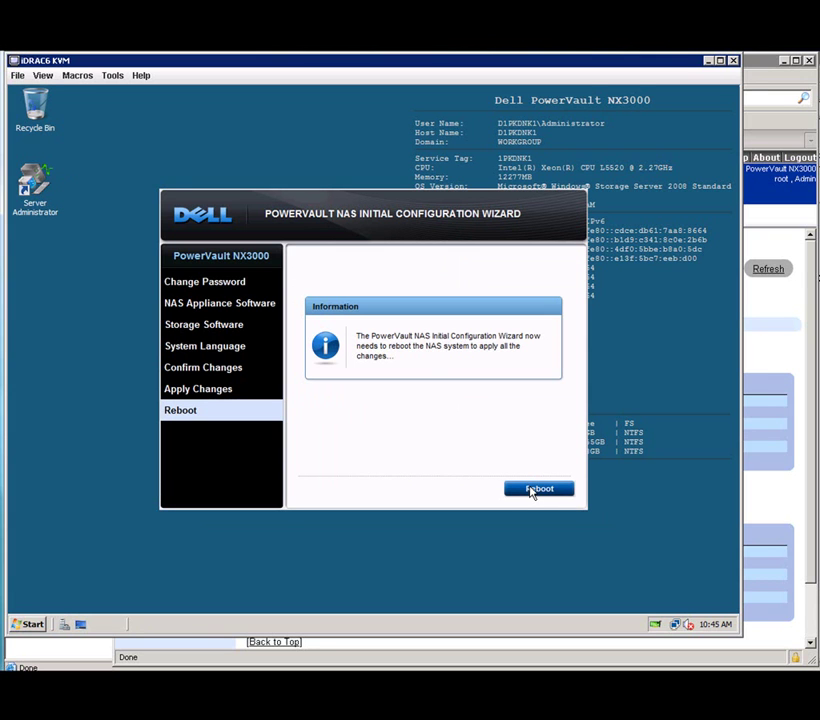
left_click(538, 489)
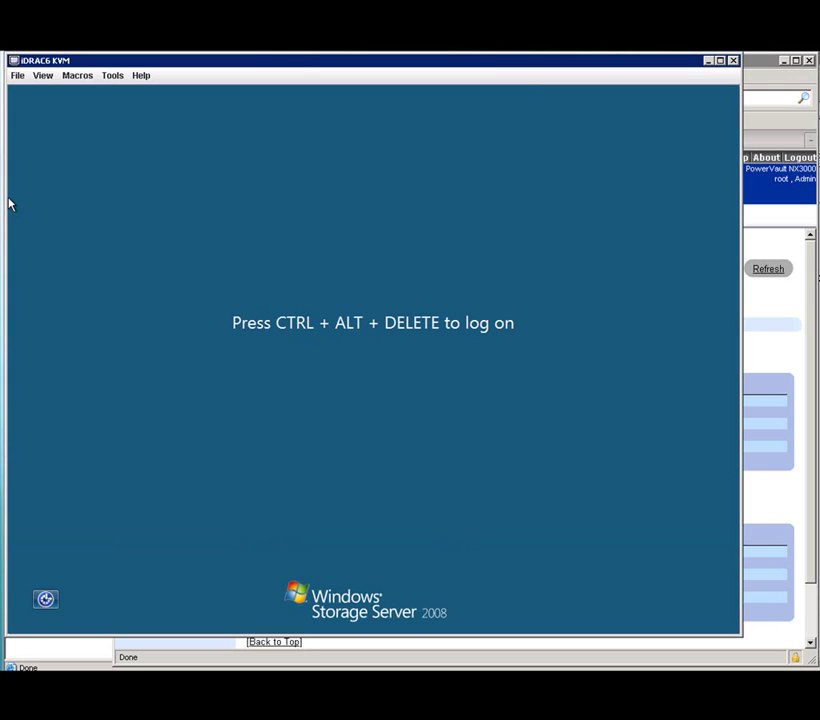
Send Ctrl-Alt-Del from the viewer's Macros menu and sign in with the Administrator password.
left_click(77, 75)
left_click(88, 95)
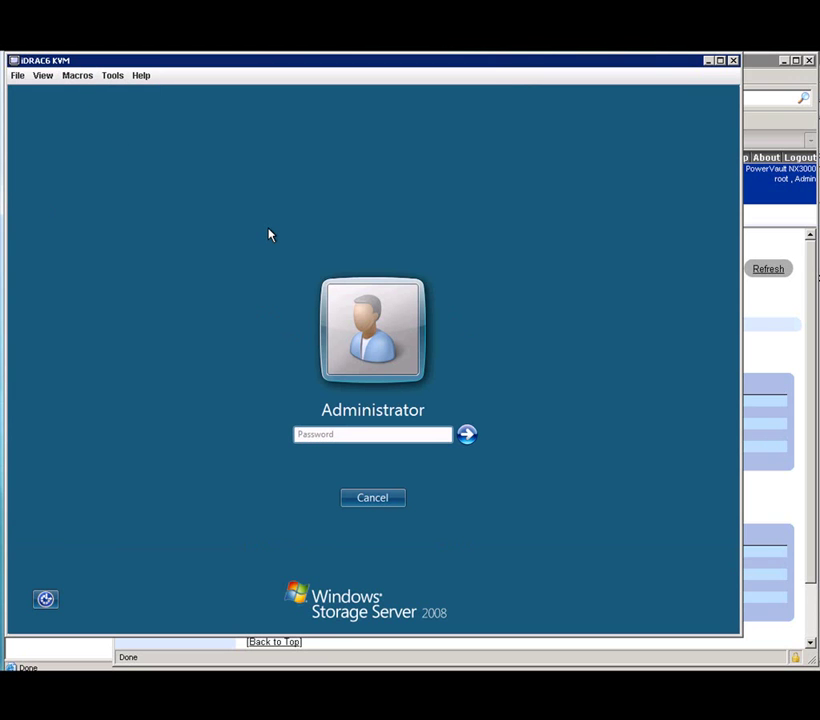
type("••••••••")
key("Return")
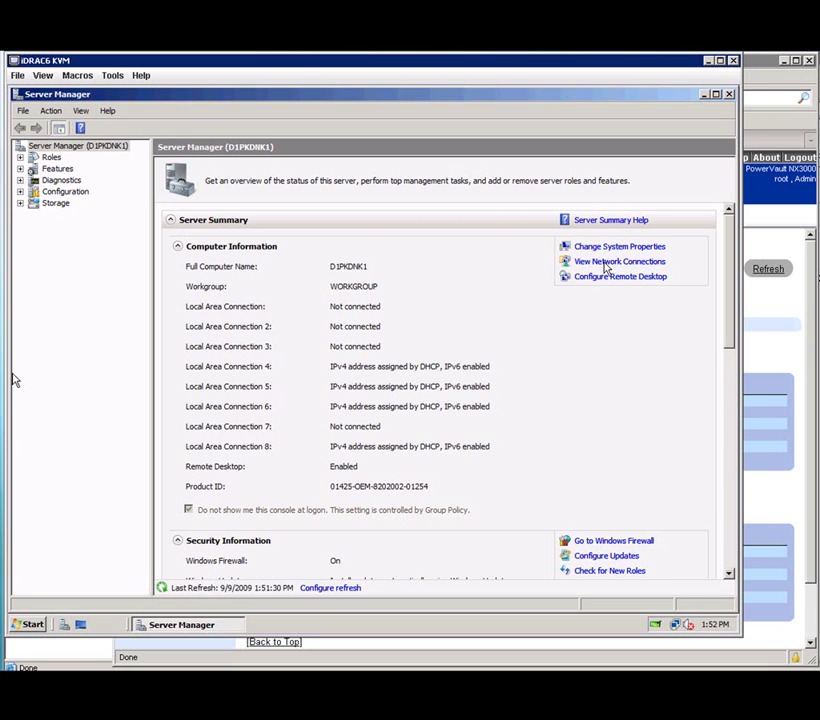
Give Local Area Connection 4 static IPv4 10.10.30.91, mask 255.255.255.0, gateway 10.10.30.1.
left_click(604, 263)
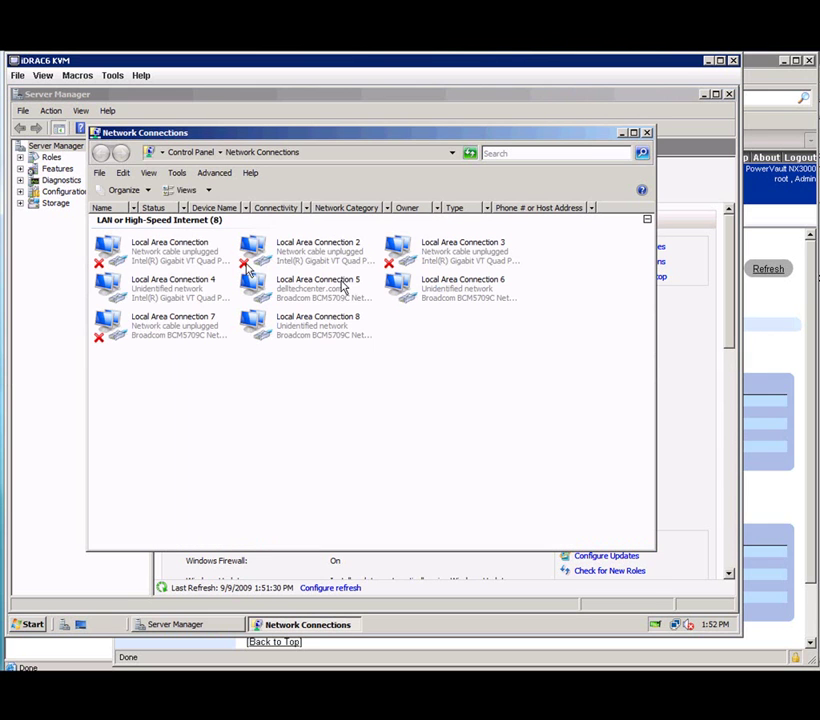
left_click(180, 289)
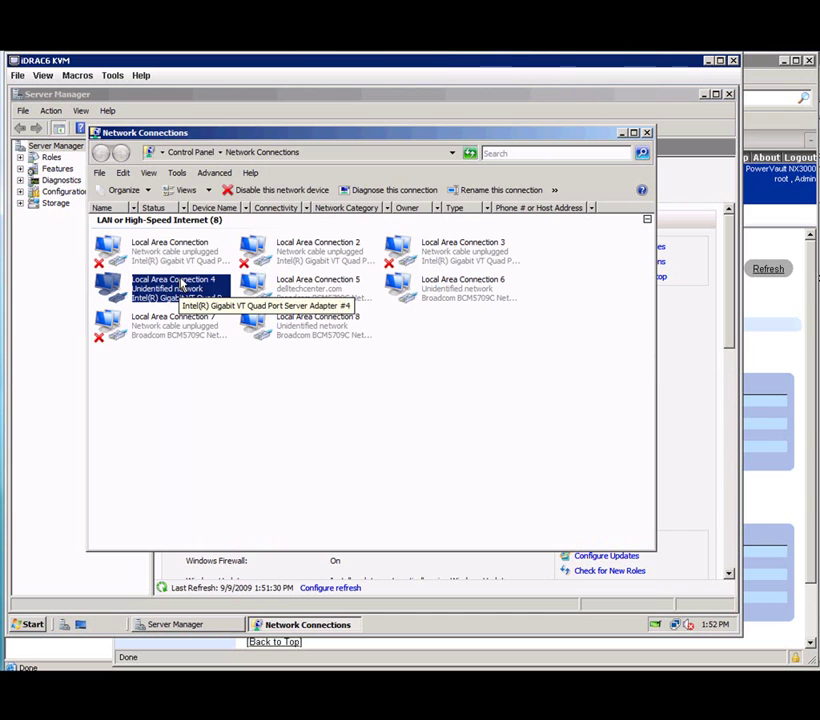
right_click(181, 282)
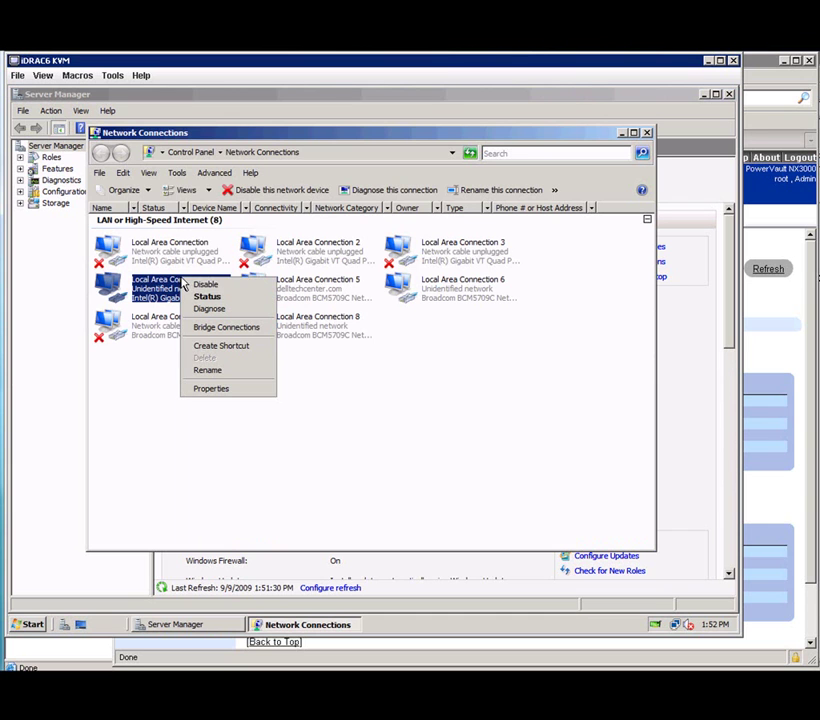
left_click(211, 389)
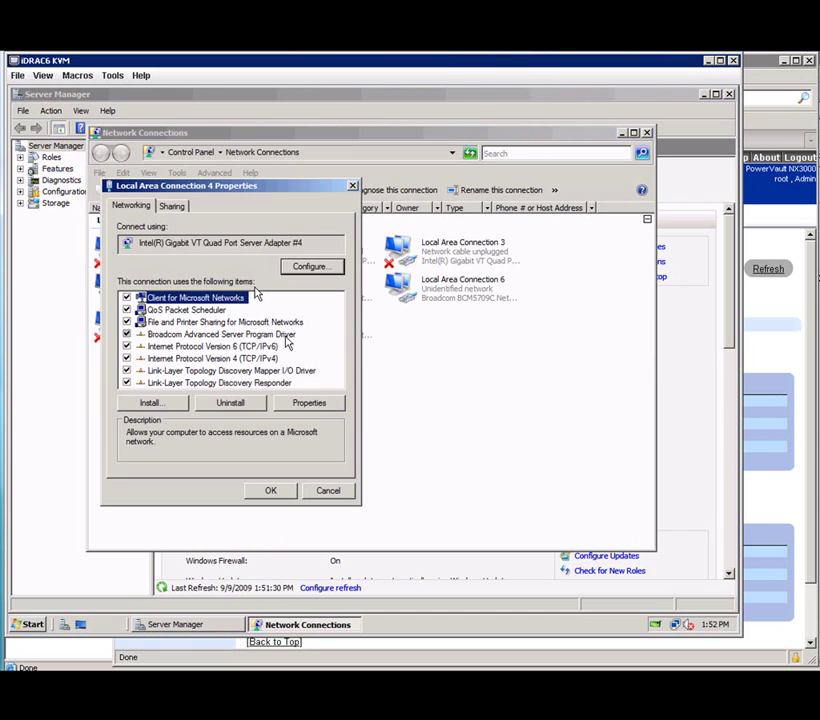
left_click(185, 359)
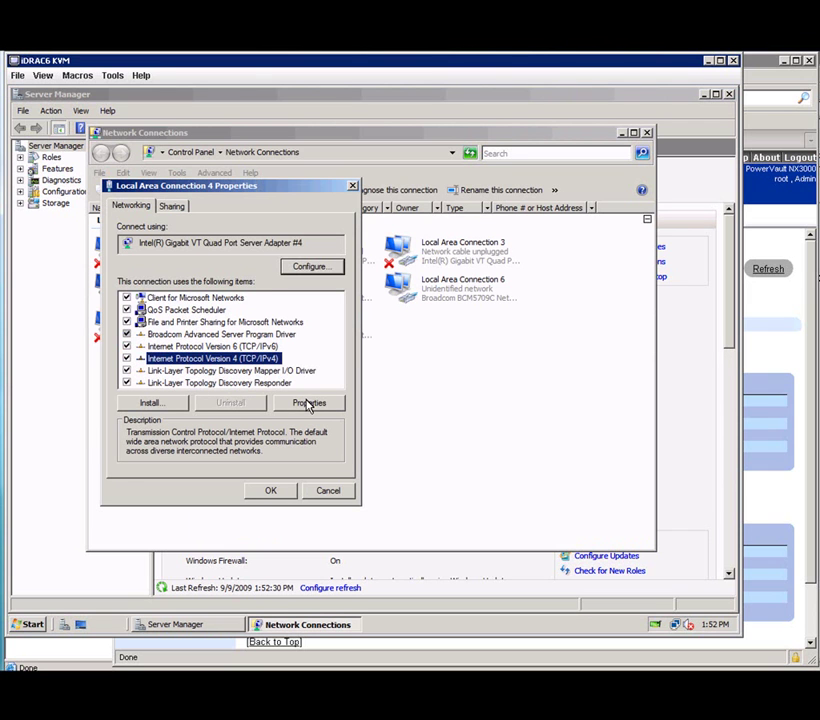
left_click(309, 403)
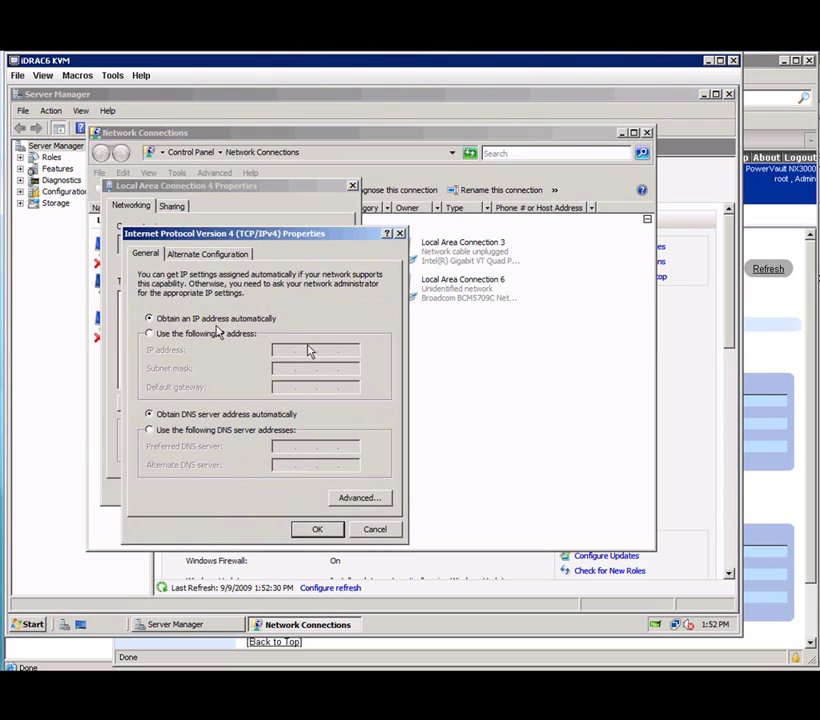
left_click(195, 336)
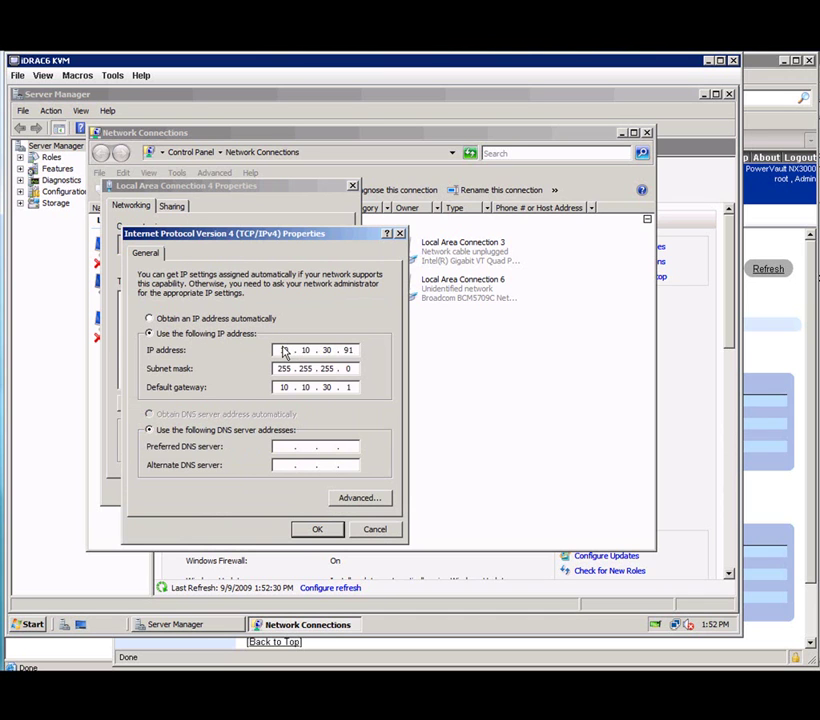
key("Tab")
key("Tab")
Save the IPv4 settings and close the connection properties and Network Connections window.
left_click(318, 530)
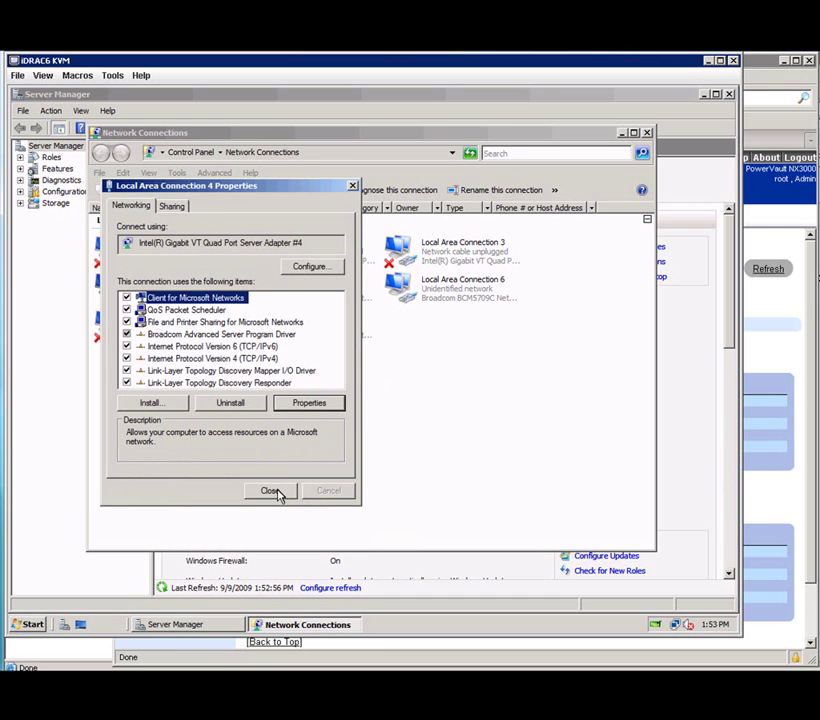
left_click(279, 493)
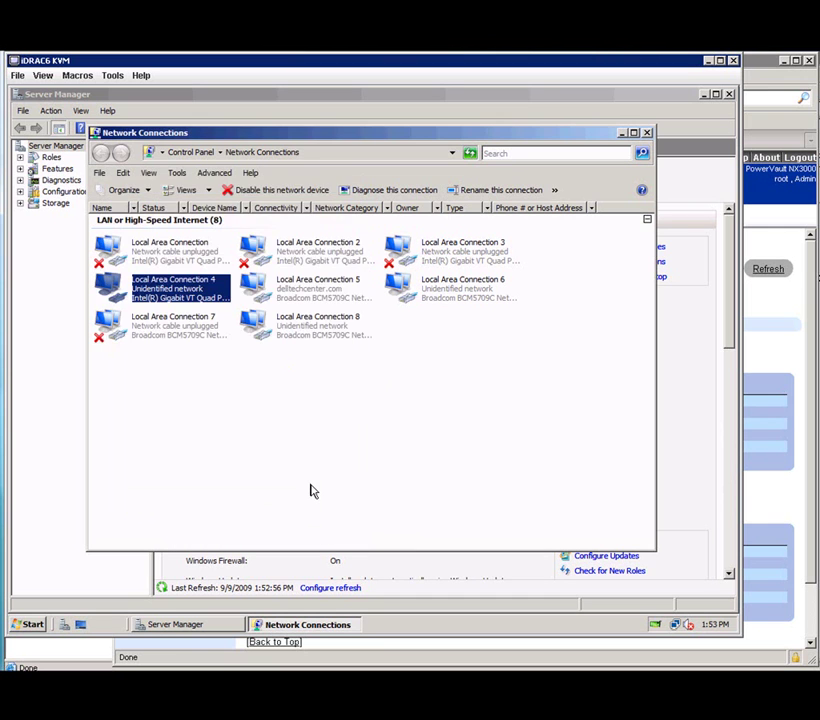
left_click(318, 325)
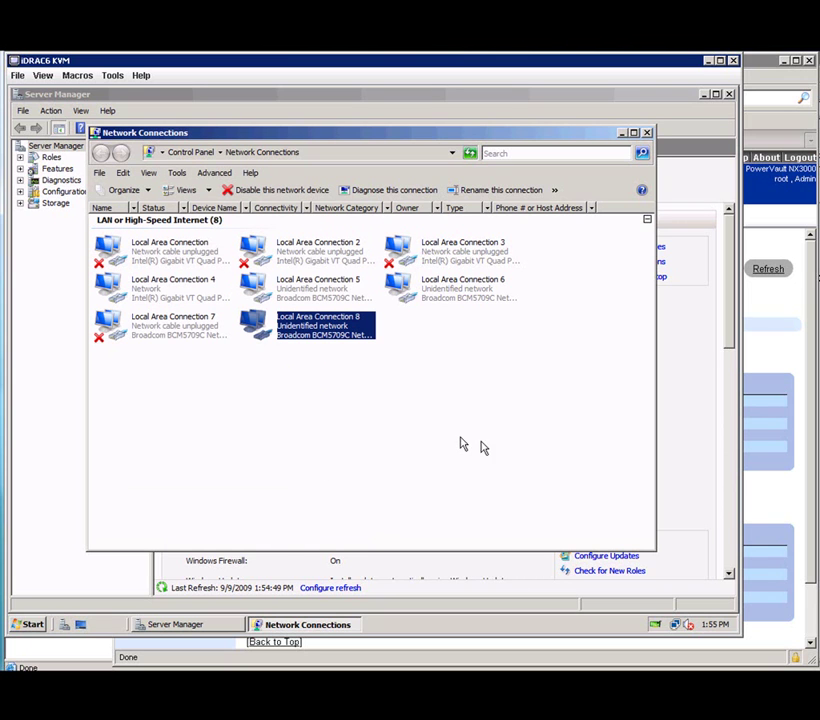
left_click(648, 133)
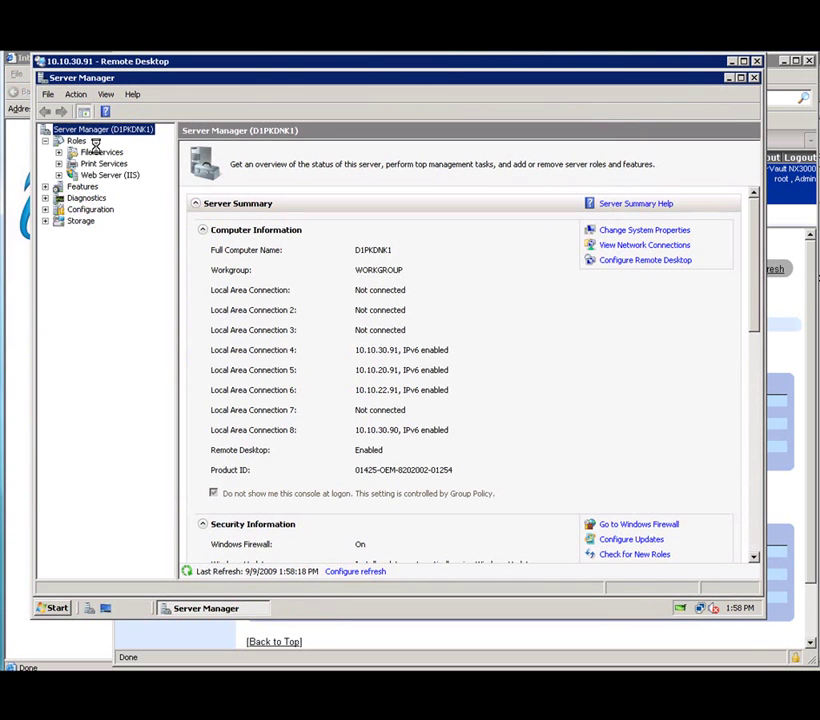
Expand File Services and Share and Storage Management, widening the tree to reach File Server Resource Manager.
double_click(97, 152)
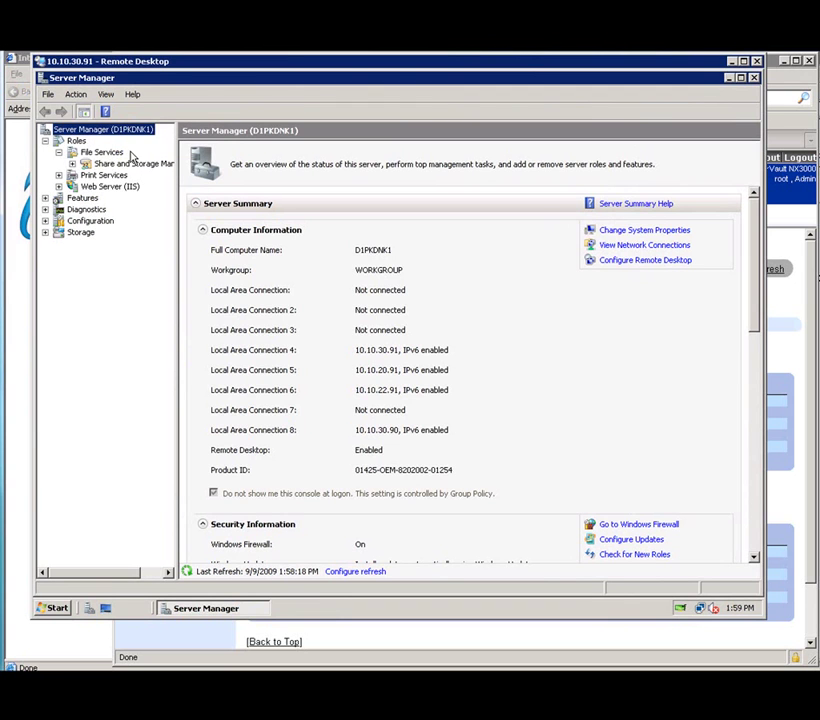
double_click(135, 163)
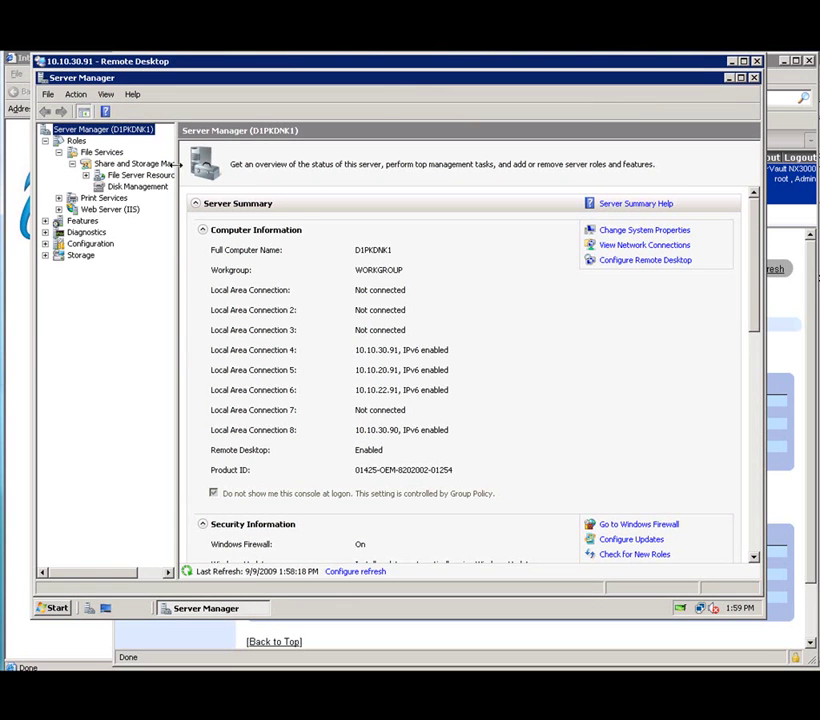
left_click_drag(176, 163, 213, 163)
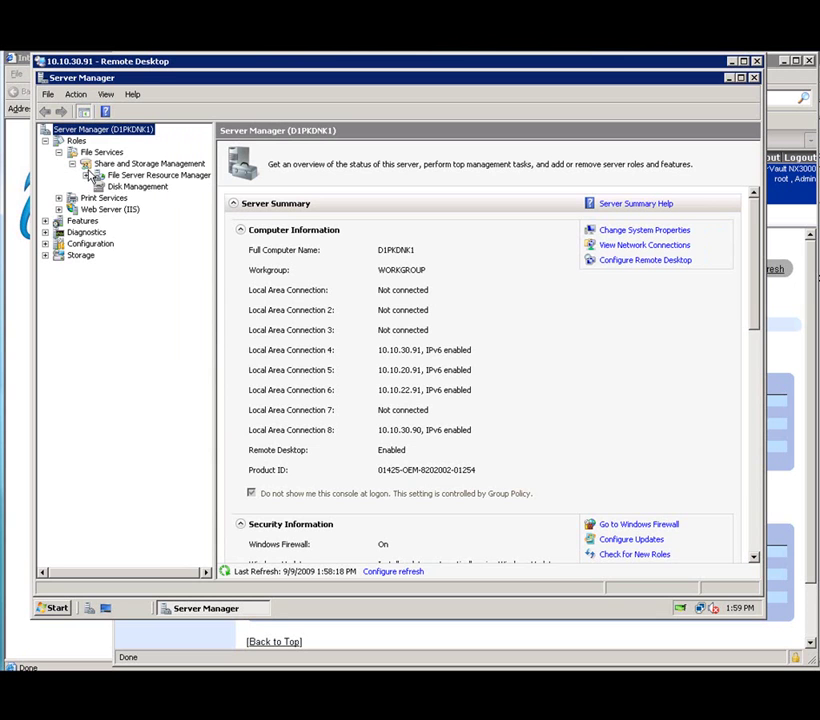
left_click(87, 176)
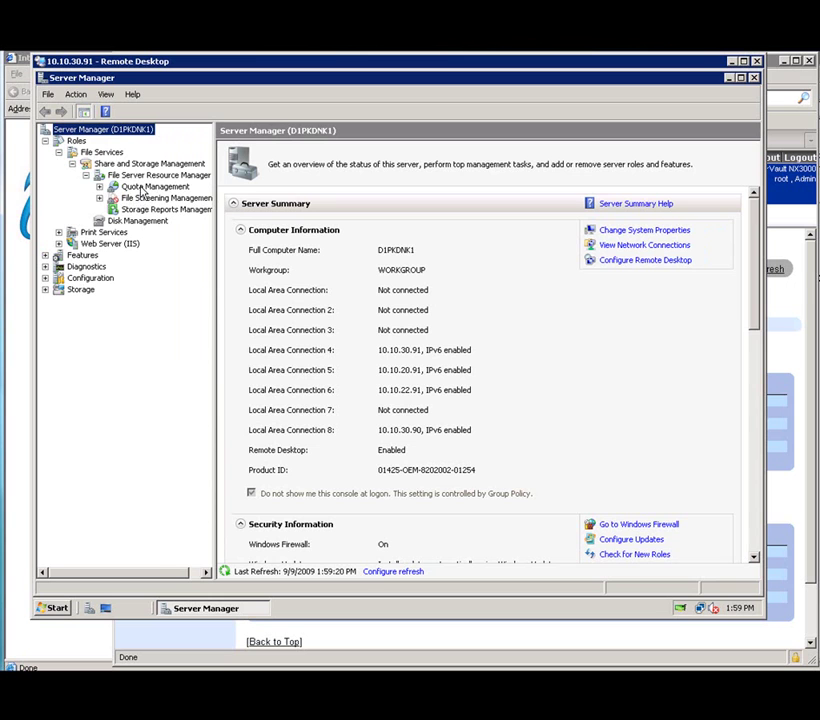
left_click(142, 177)
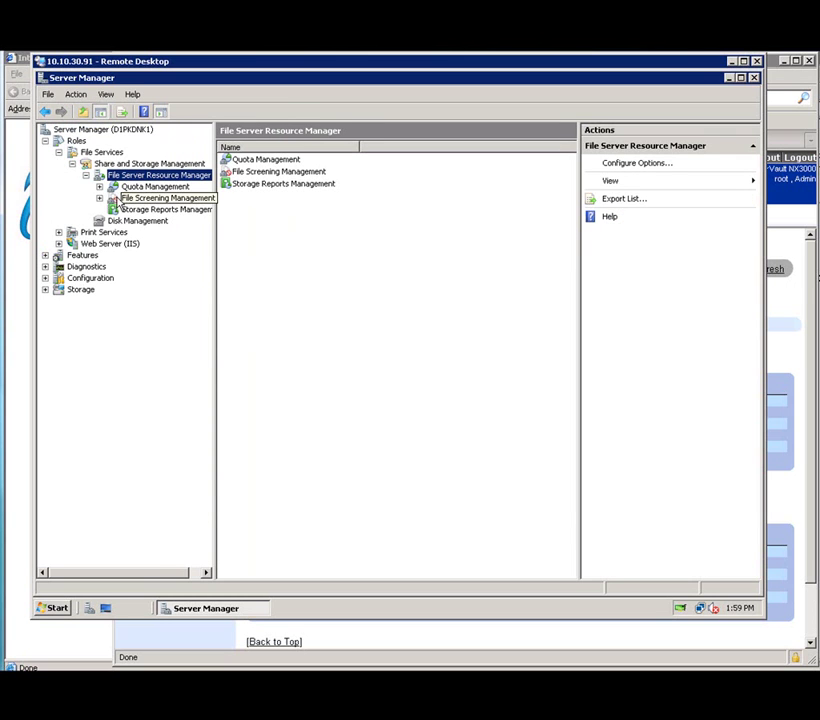
Browse the file screens and file screen templates, then expand Quota Management.
left_click(100, 187)
left_click(100, 221)
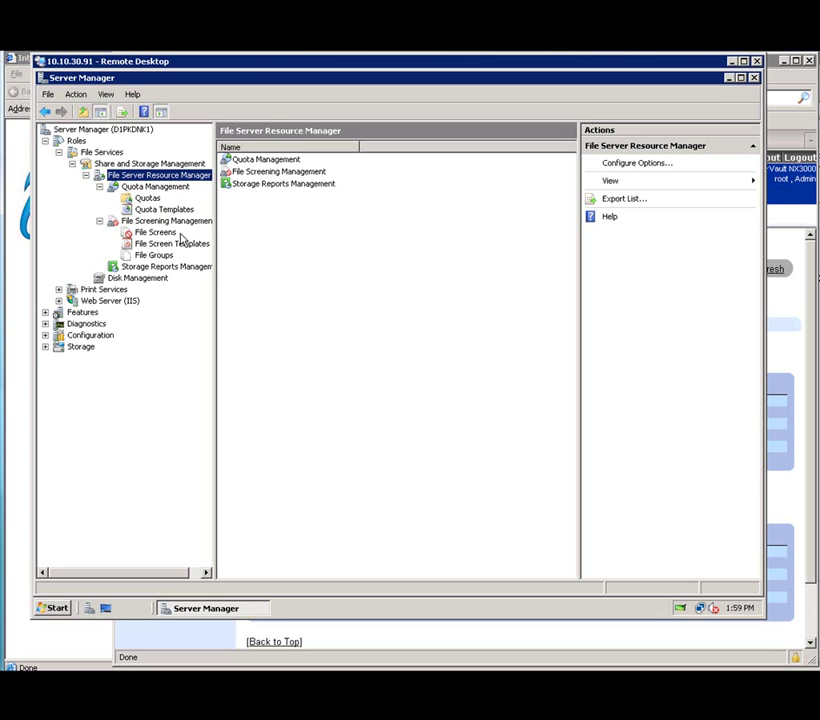
left_click(167, 222)
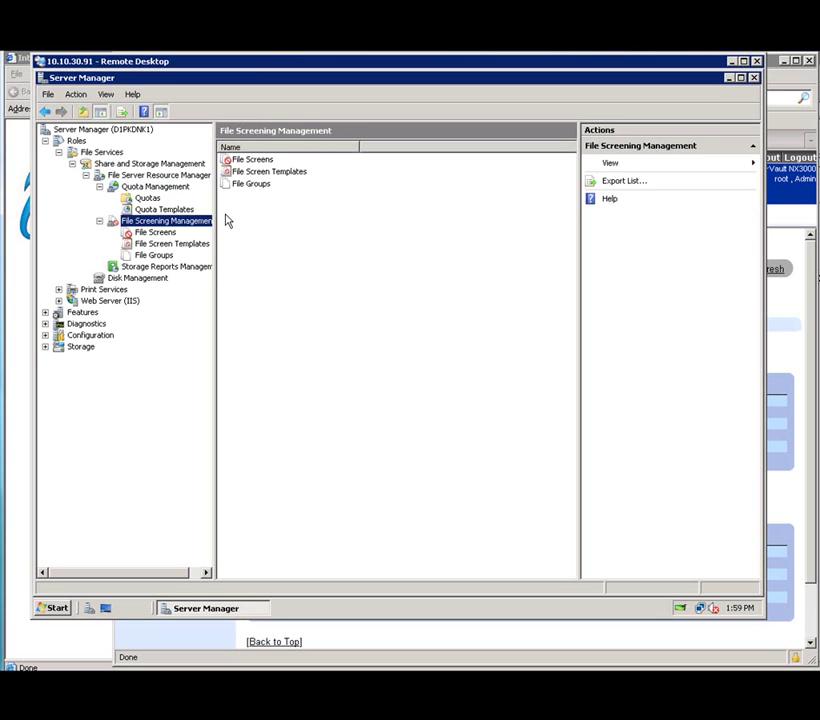
left_click(154, 233)
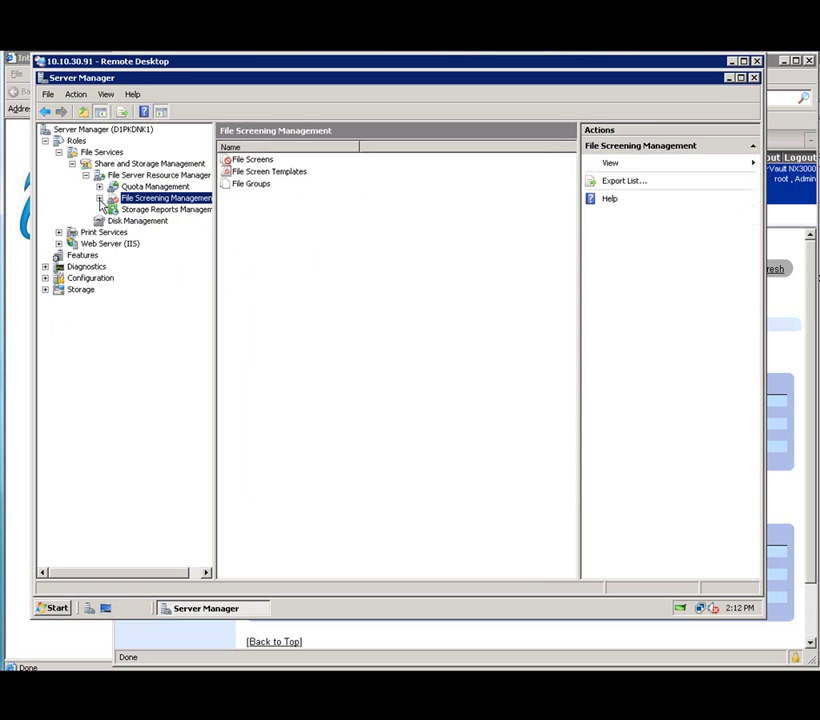
left_click(100, 199)
left_click(163, 222)
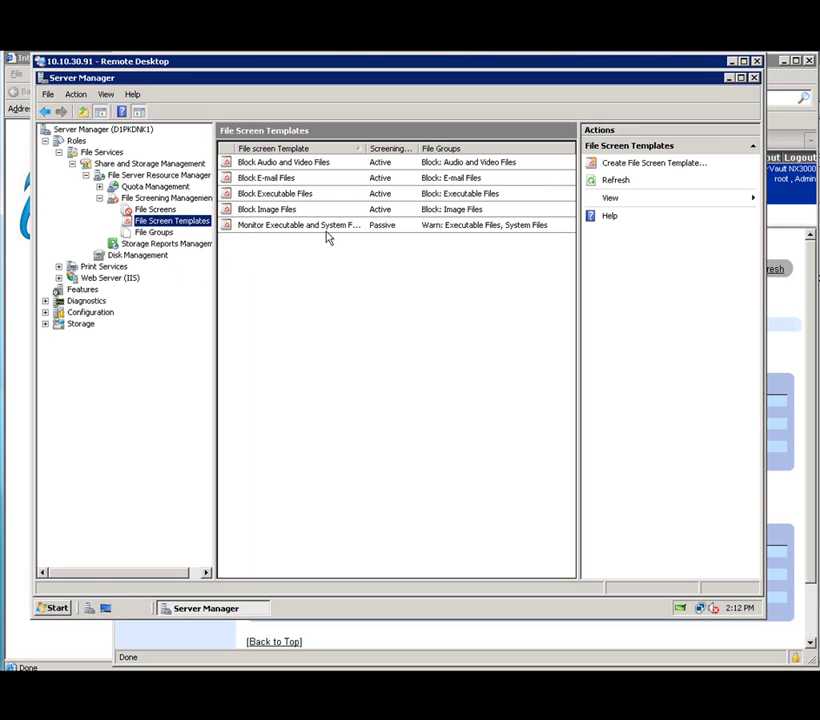
left_click(163, 210)
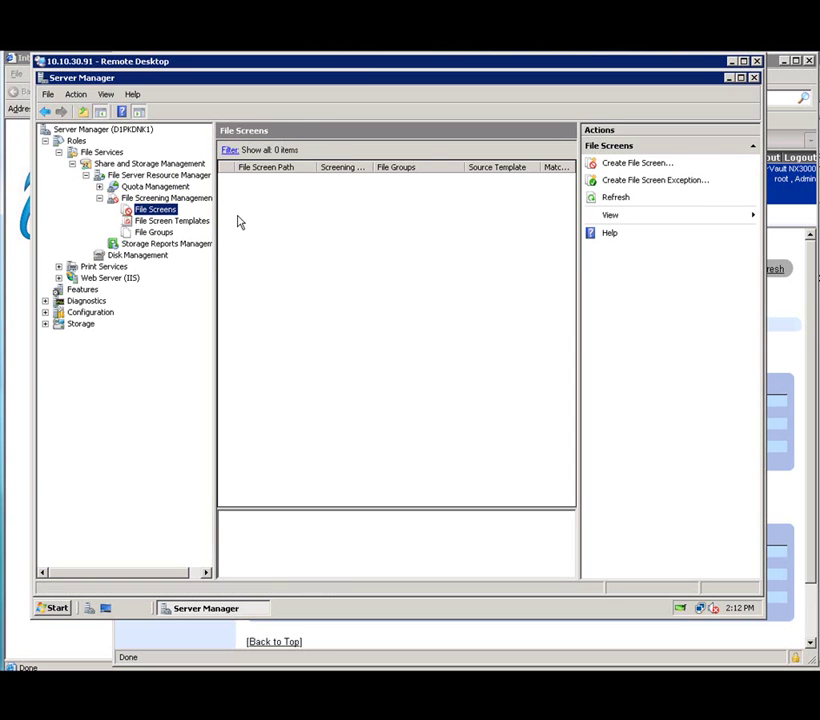
left_click(100, 198)
left_click(99, 187)
Review the quota templates and Disk Management volumes, then reselect File Server Resource Manager.
left_click(162, 209)
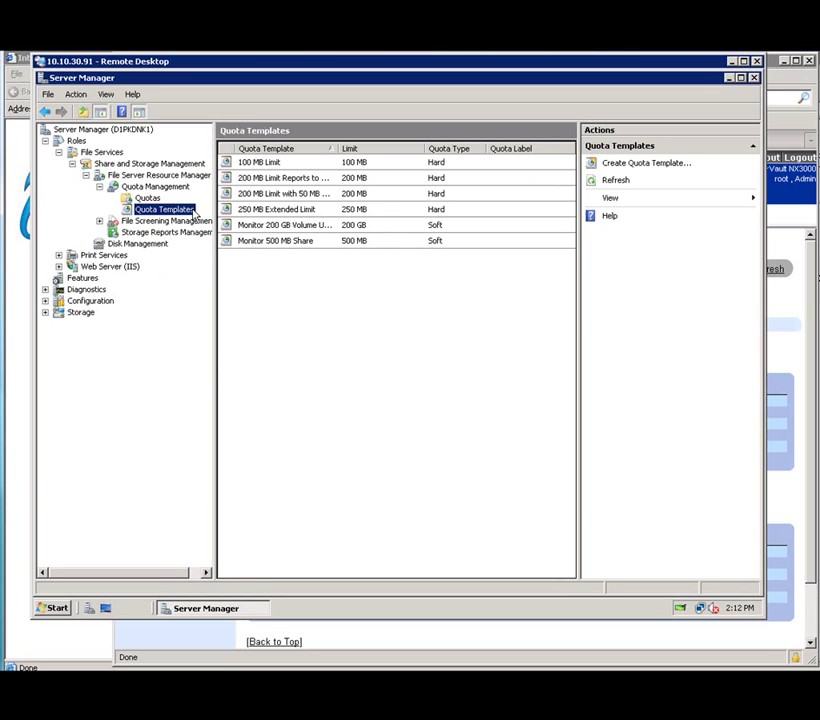
left_click(100, 187)
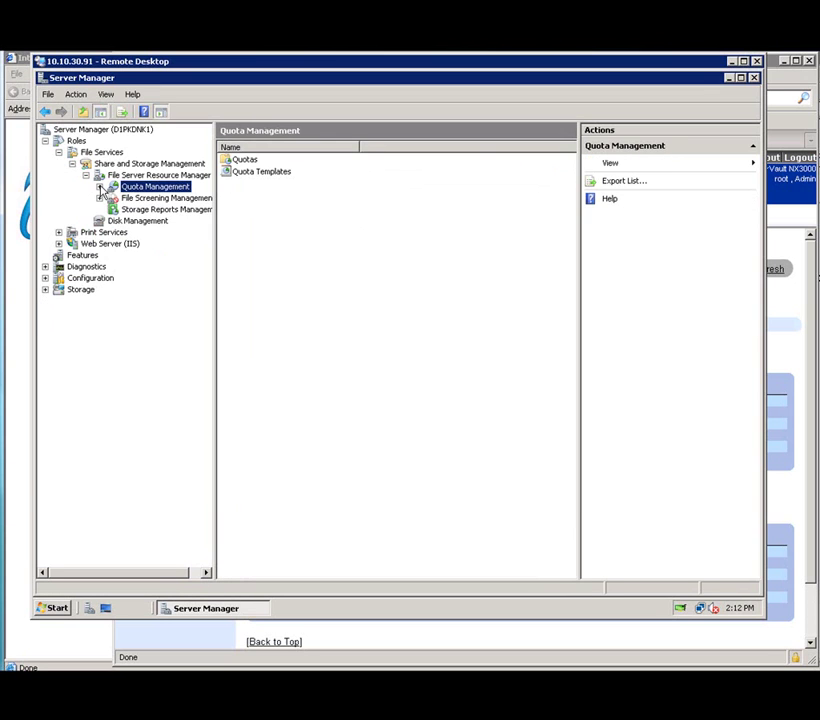
left_click(137, 221)
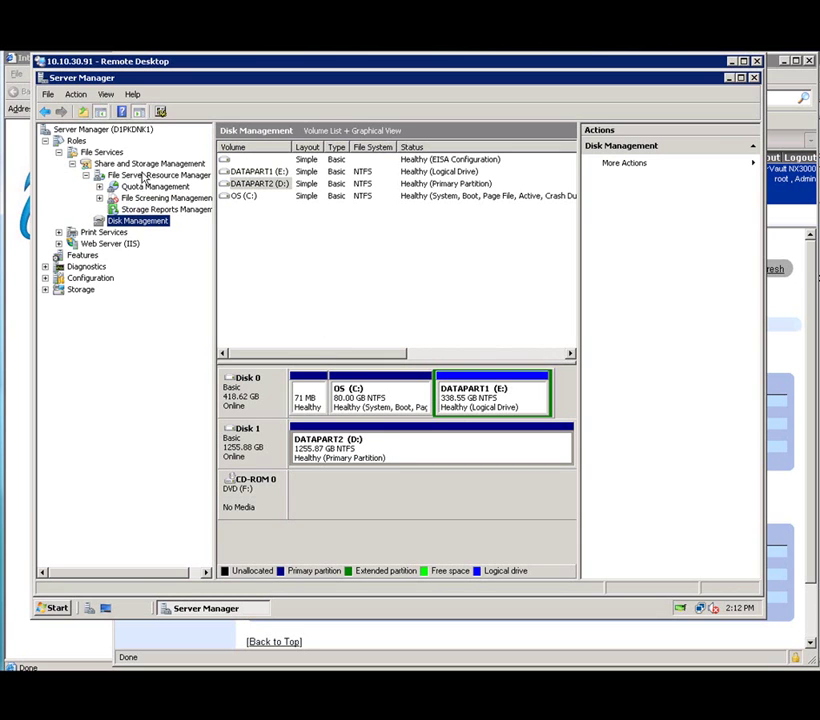
left_click(143, 176)
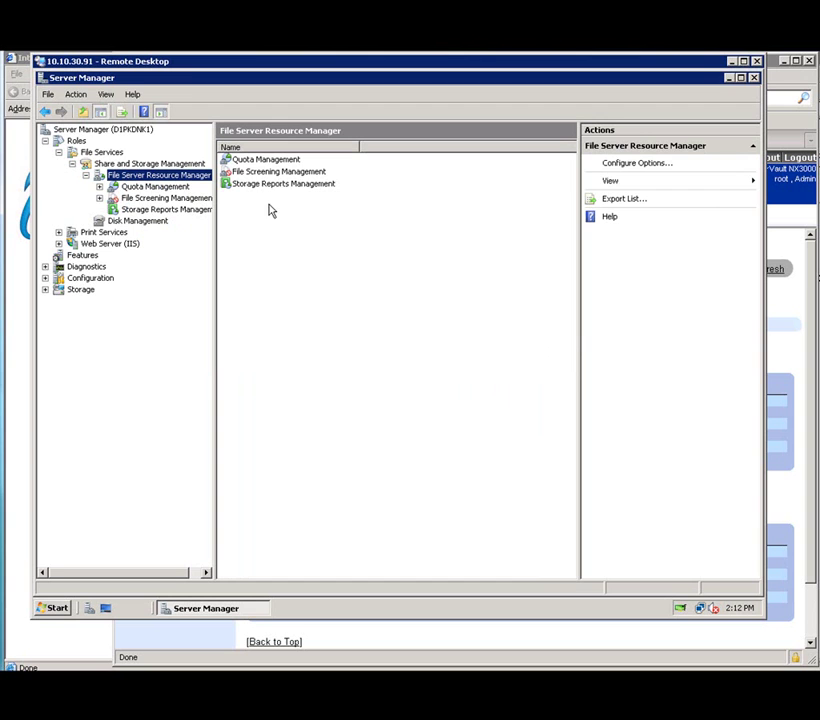
Select Share and Storage Management to list shares, then launch Provision Share.
left_click(158, 163)
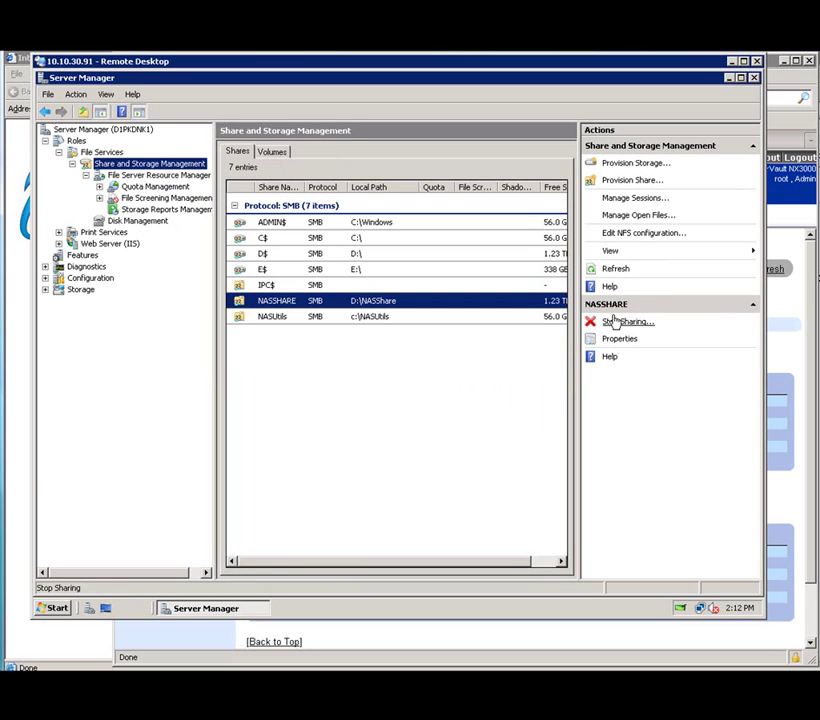
left_click(640, 184)
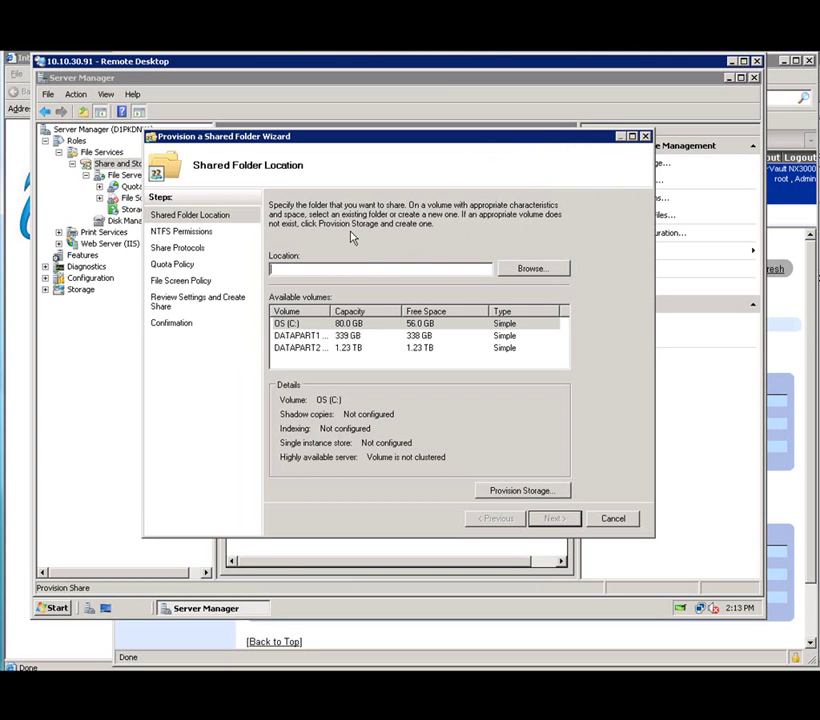
Create a Storage_public folder on d$ as the share location and continue to NTFS Permissions.
left_click(533, 270)
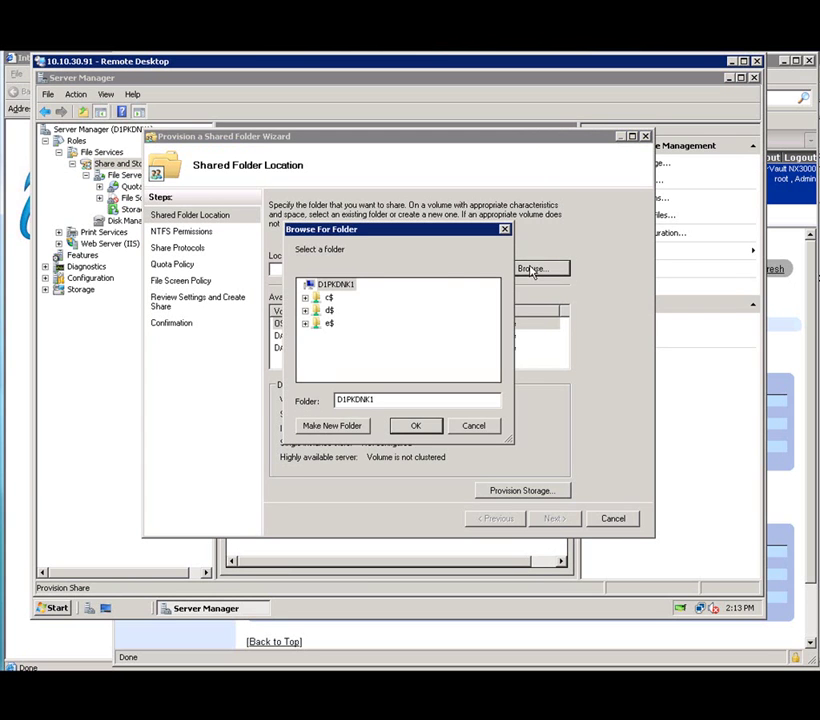
left_click(305, 310)
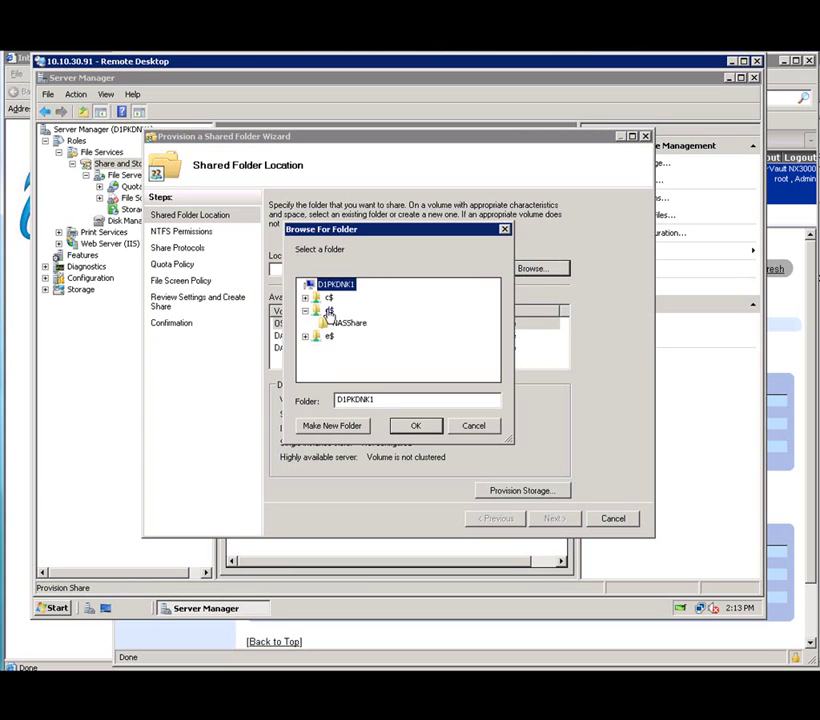
left_click(329, 311)
left_click(325, 426)
type("Storage")
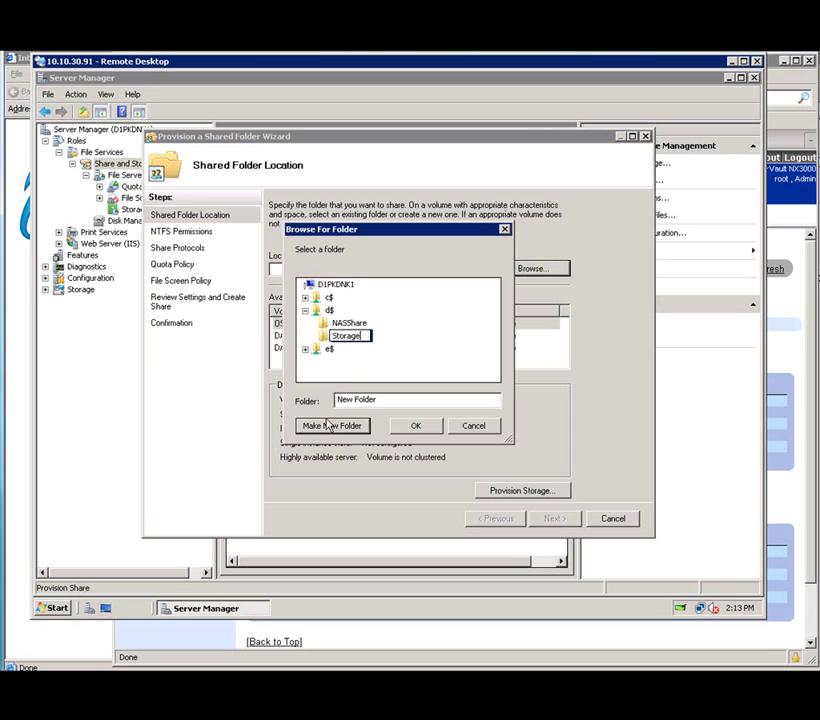
type("_public")
left_click(413, 426)
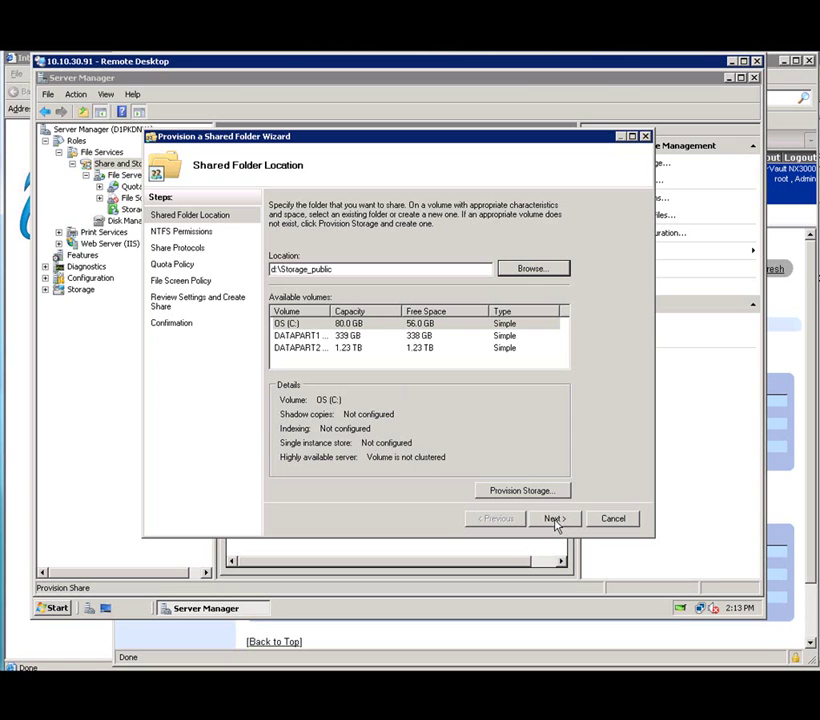
left_click(554, 520)
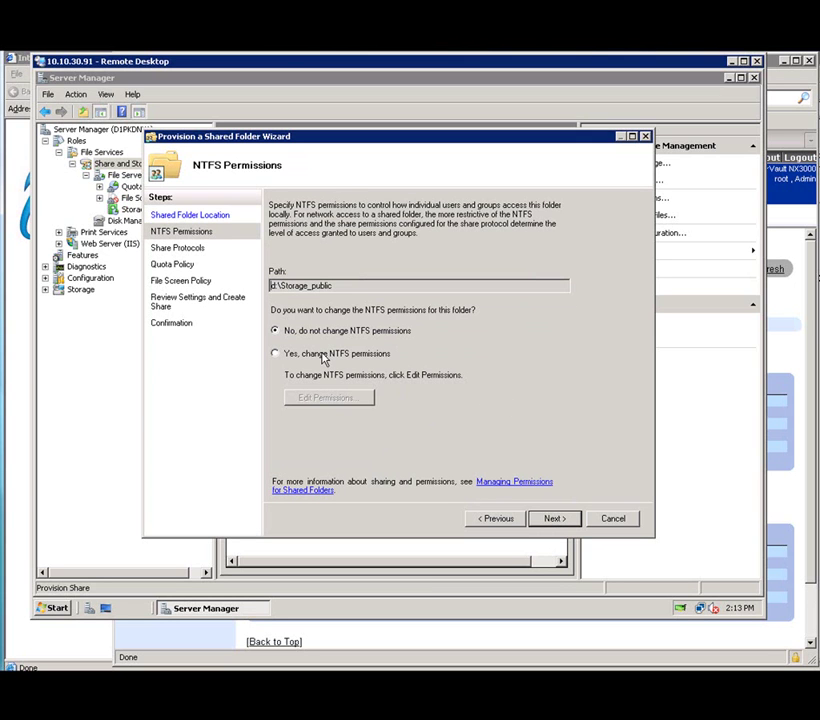
Share Storage_public over both SMB and NFS, checking the advanced SMB offline caching settings.
left_click(554, 519)
left_click(273, 231)
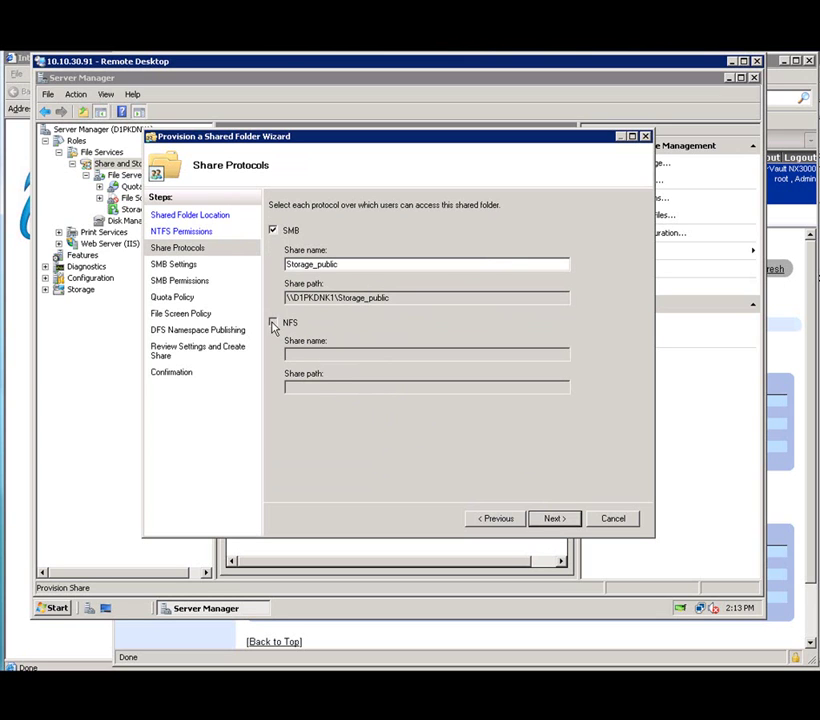
left_click(273, 323)
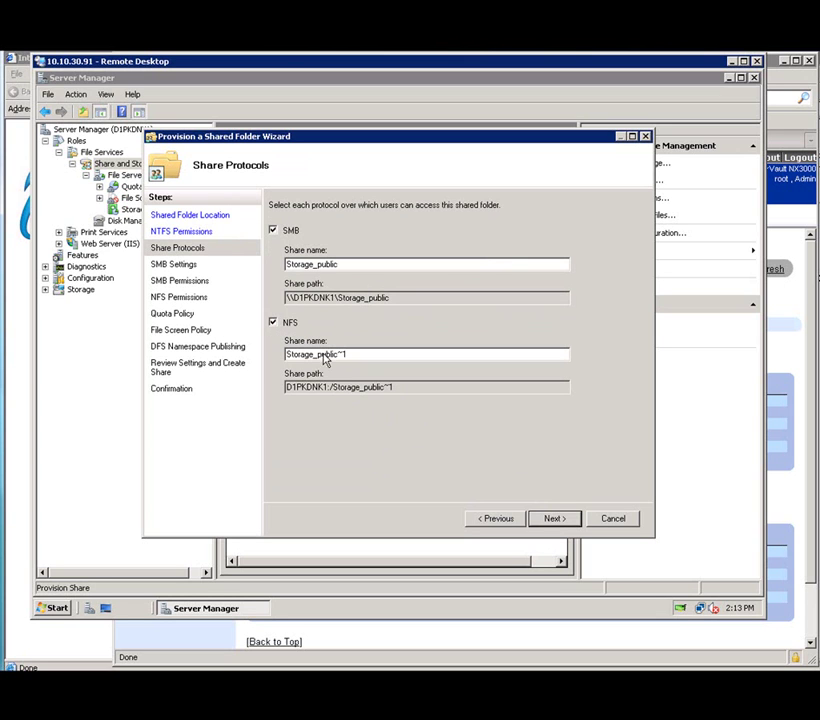
left_click(557, 527)
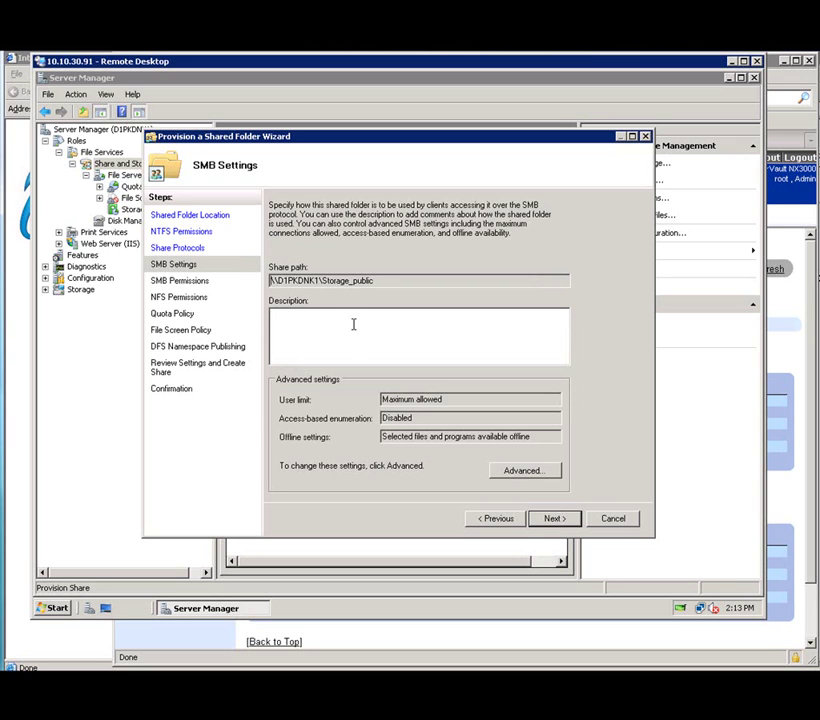
left_click(537, 470)
left_click(327, 217)
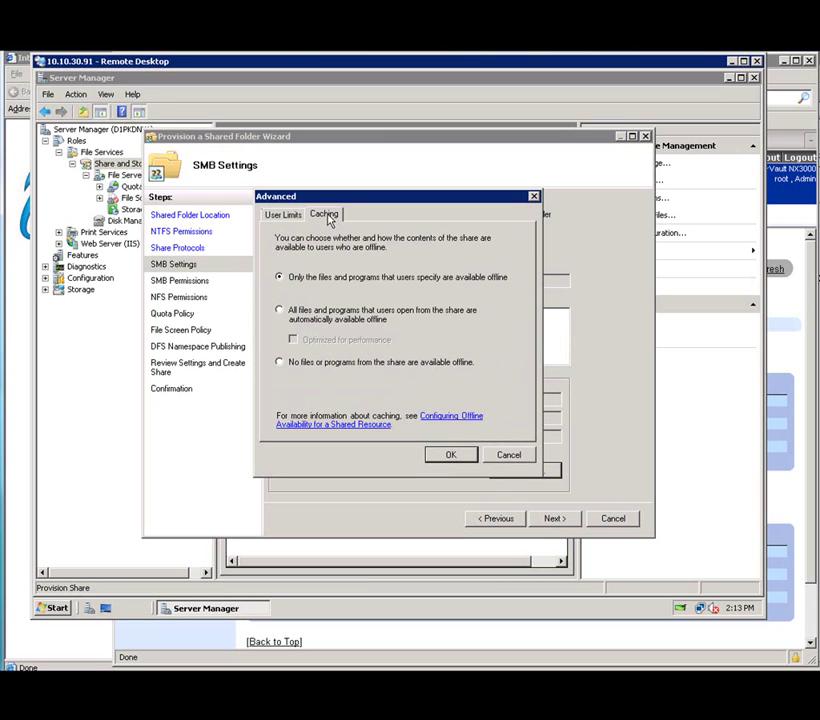
left_click(452, 455)
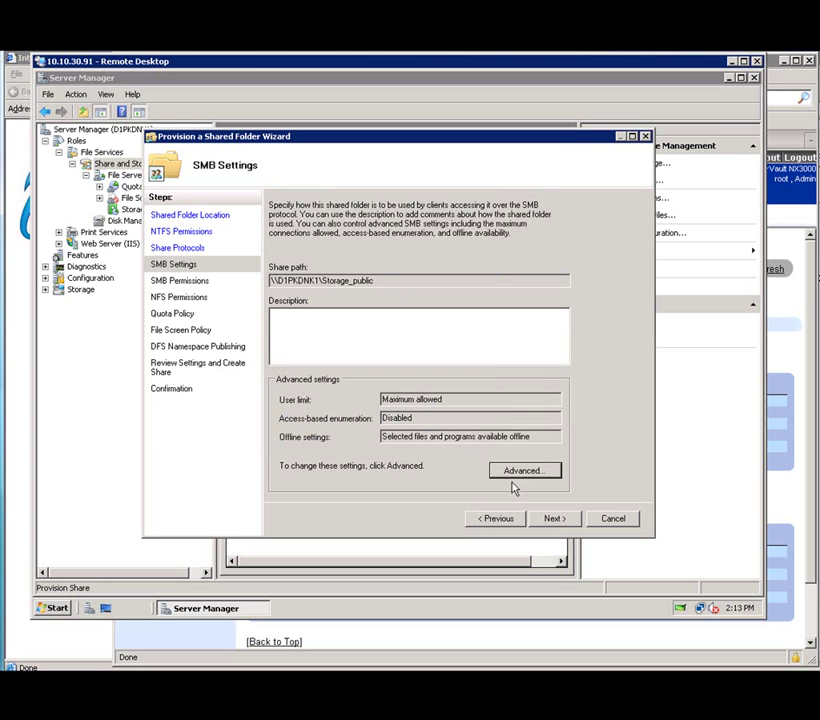
left_click(556, 520)
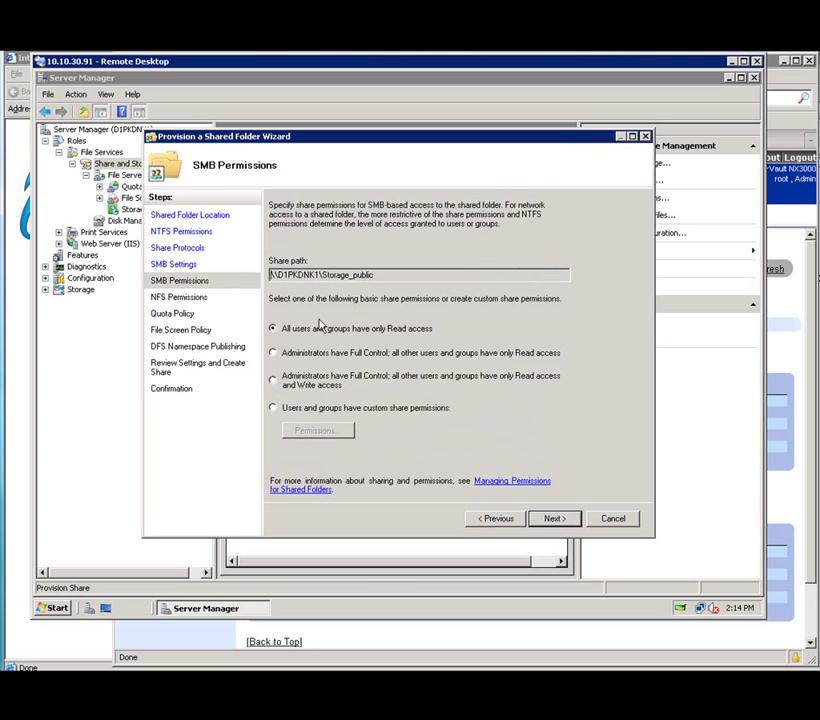
Give Everyone Change and Read share permissions on Storage_public.
left_click(284, 409)
left_click(308, 431)
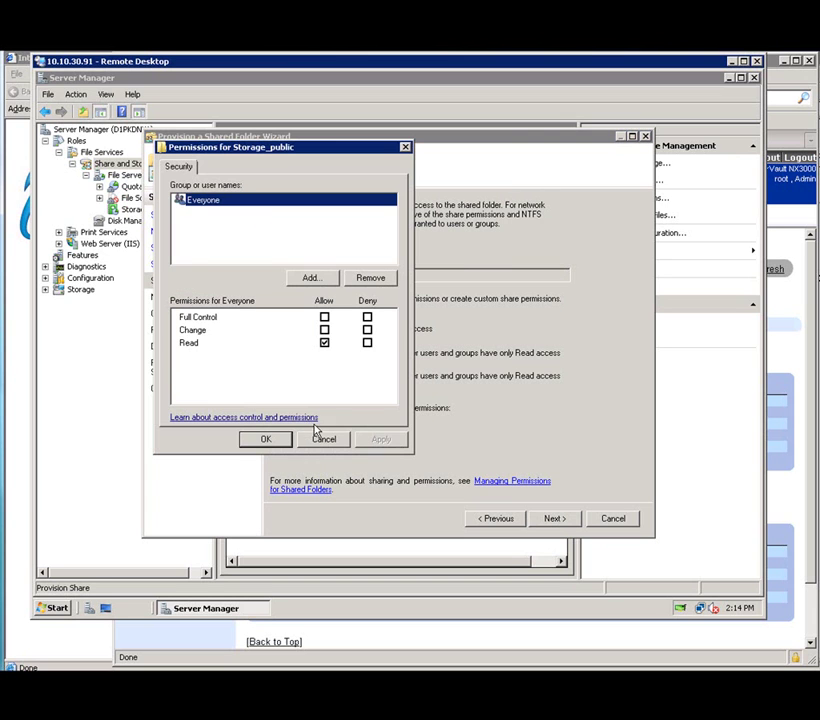
left_click(324, 330)
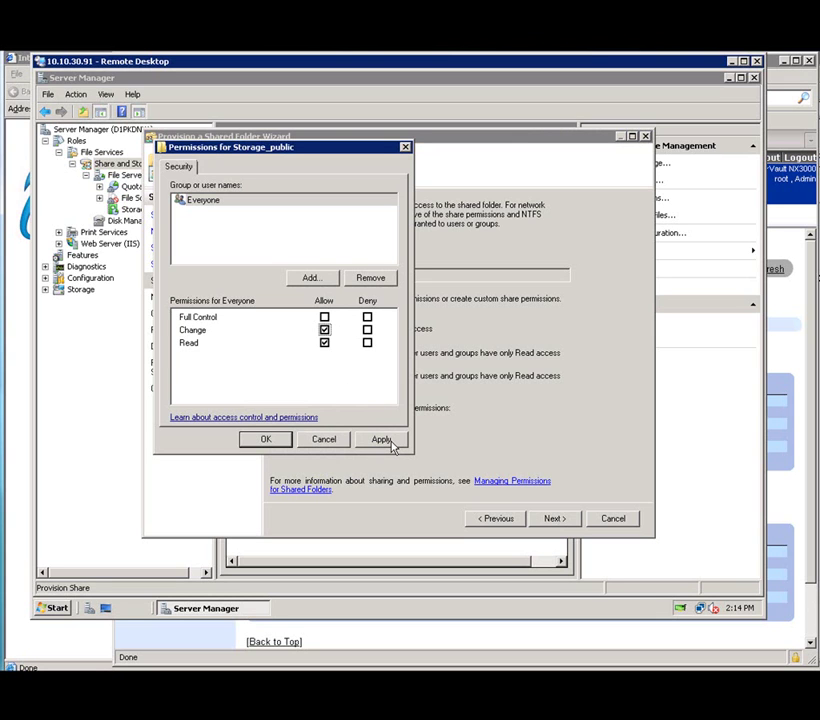
left_click(390, 444)
left_click(268, 440)
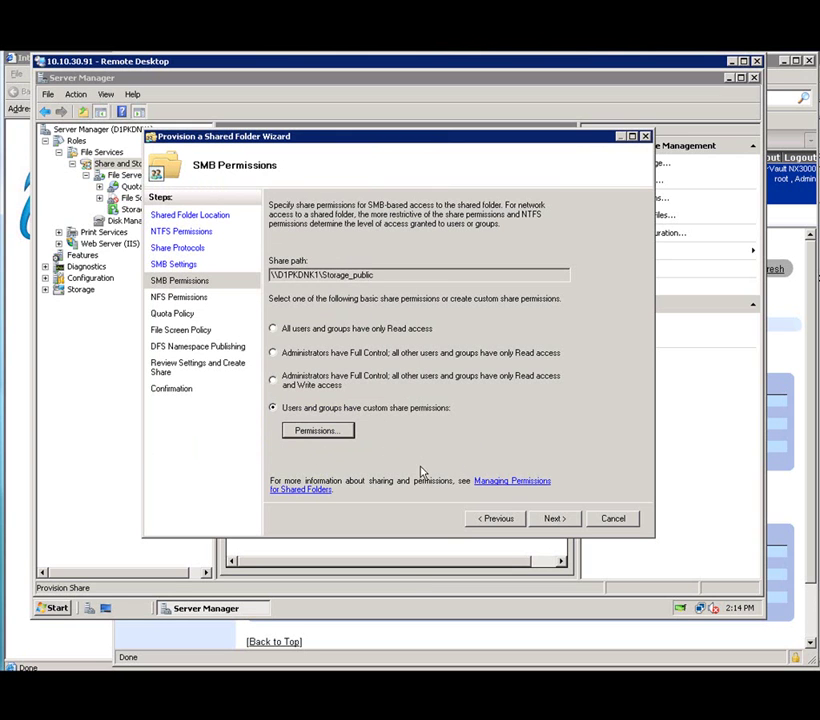
left_click(554, 520)
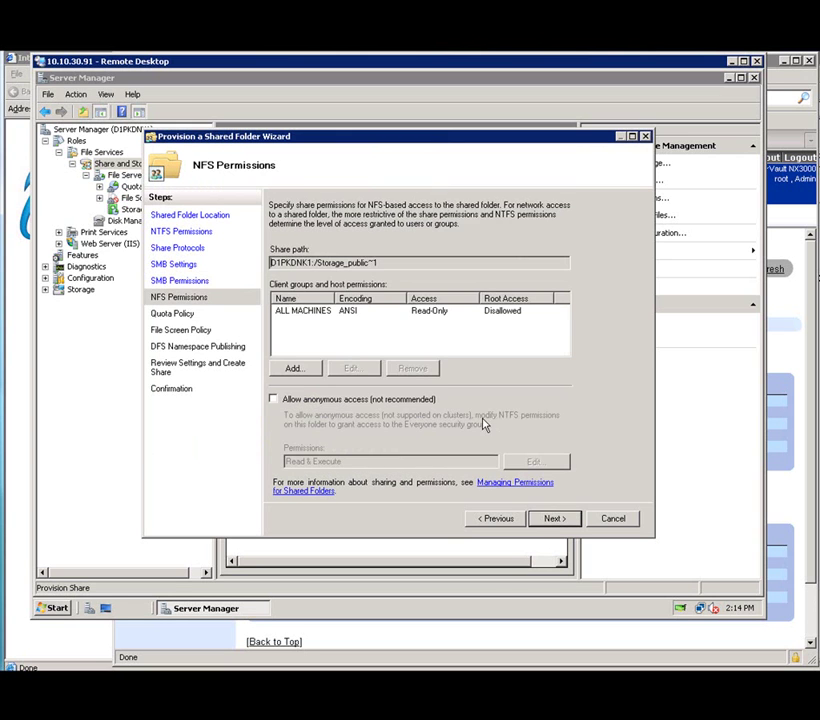
Grant the ALL MACHINES client group Read-Write NFS access.
left_click(320, 311)
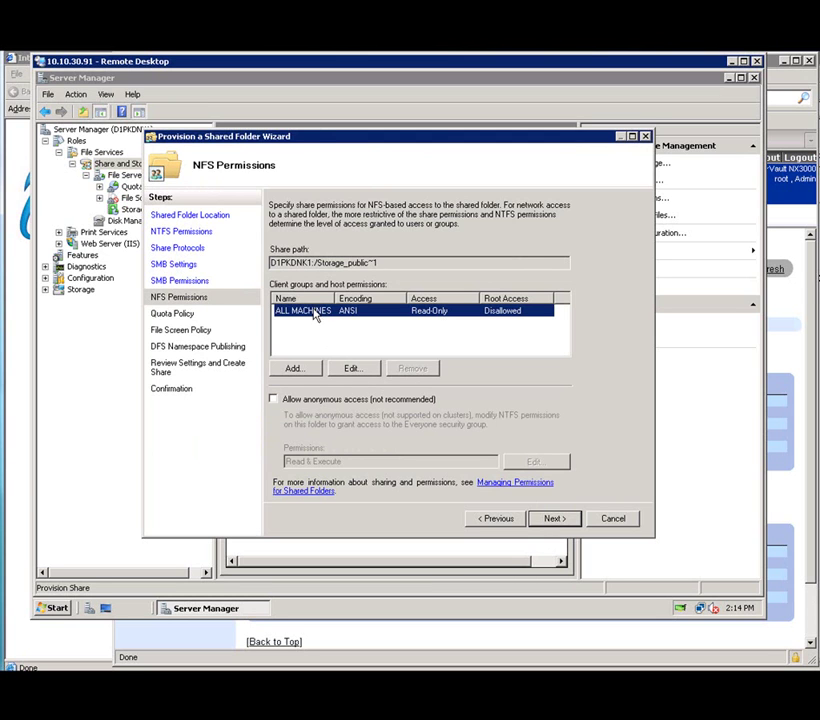
left_click(352, 369)
left_click(331, 401)
left_click(290, 431)
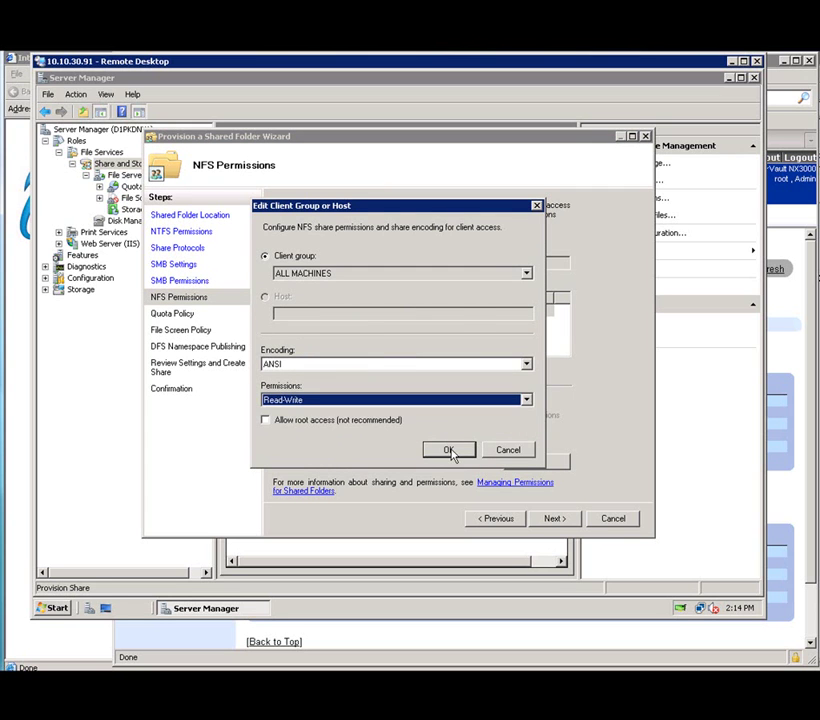
left_click(448, 451)
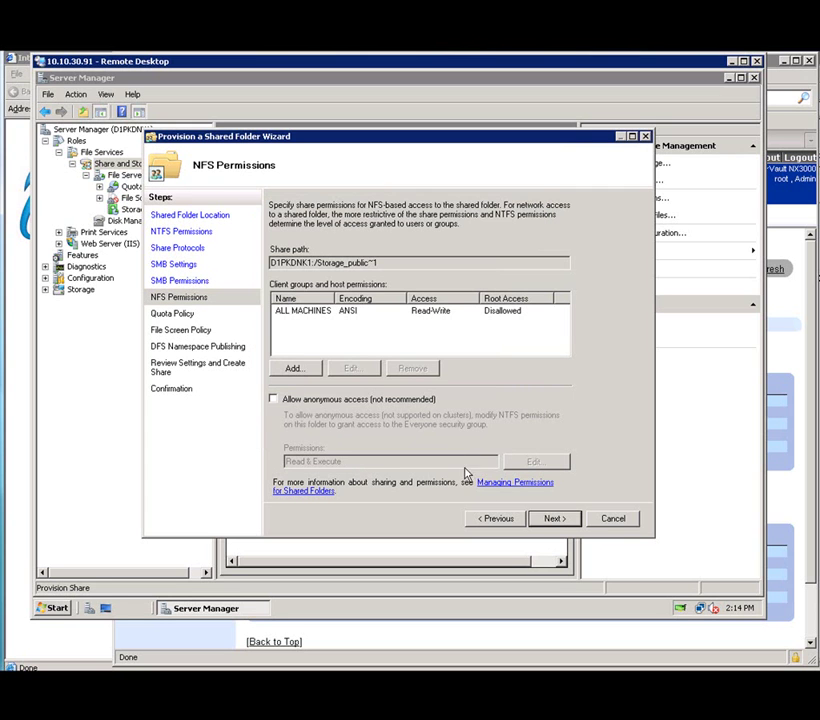
left_click(555, 519)
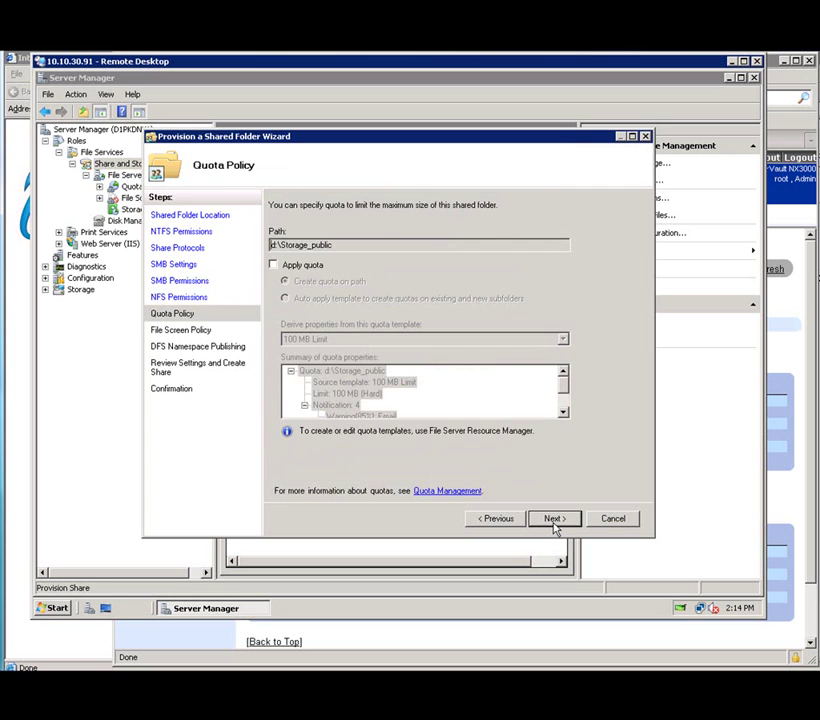
Leave the share without a quota after previewing the 100 MB Limit template.
left_click(274, 265)
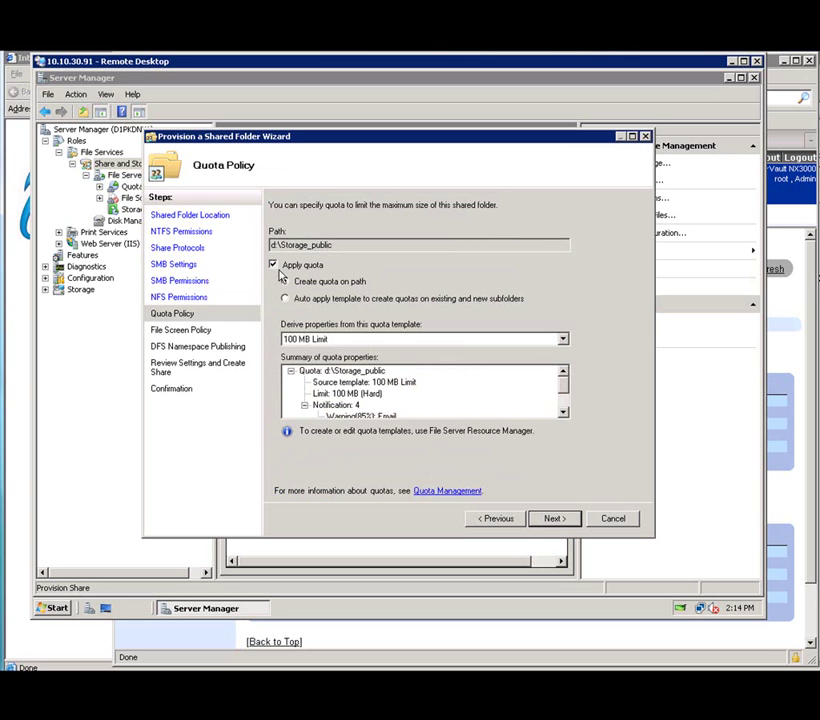
left_click(562, 341)
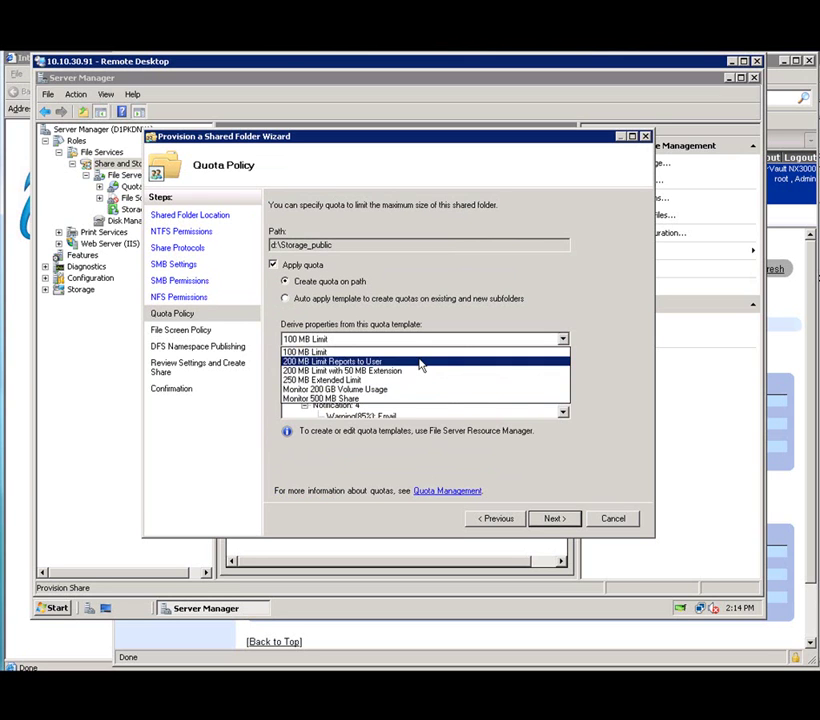
left_click(620, 379)
scroll(565, 389, "down", 2)
scroll(562, 384, "up", 2)
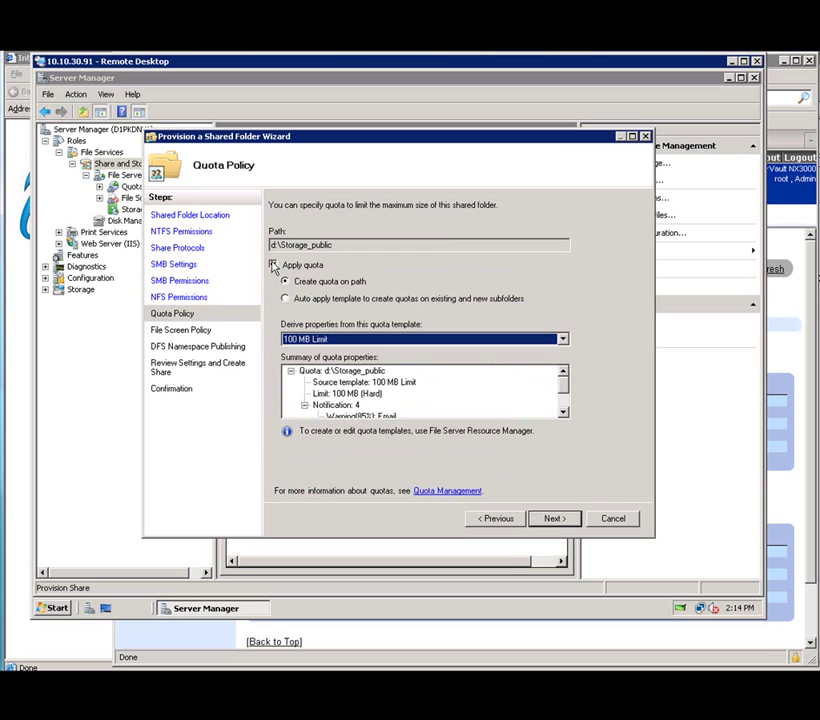
left_click(273, 265)
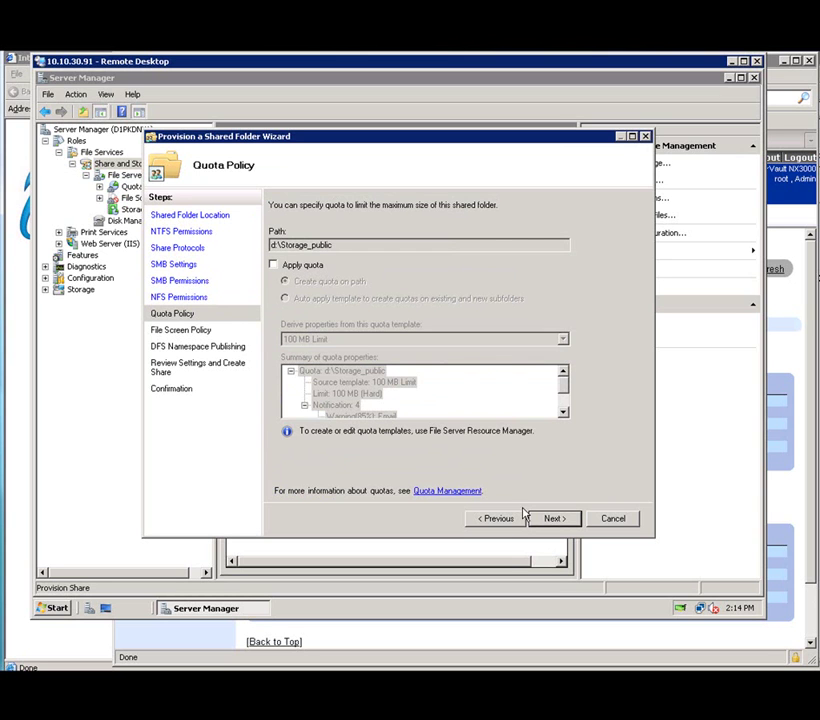
left_click(550, 519)
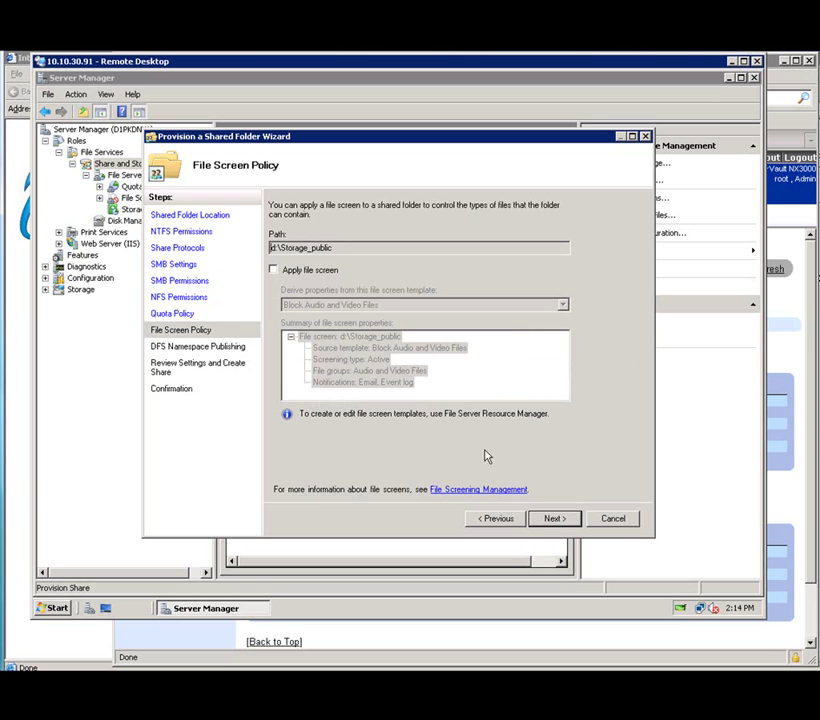
Leave file screening off for Storage_public.
left_click(306, 276)
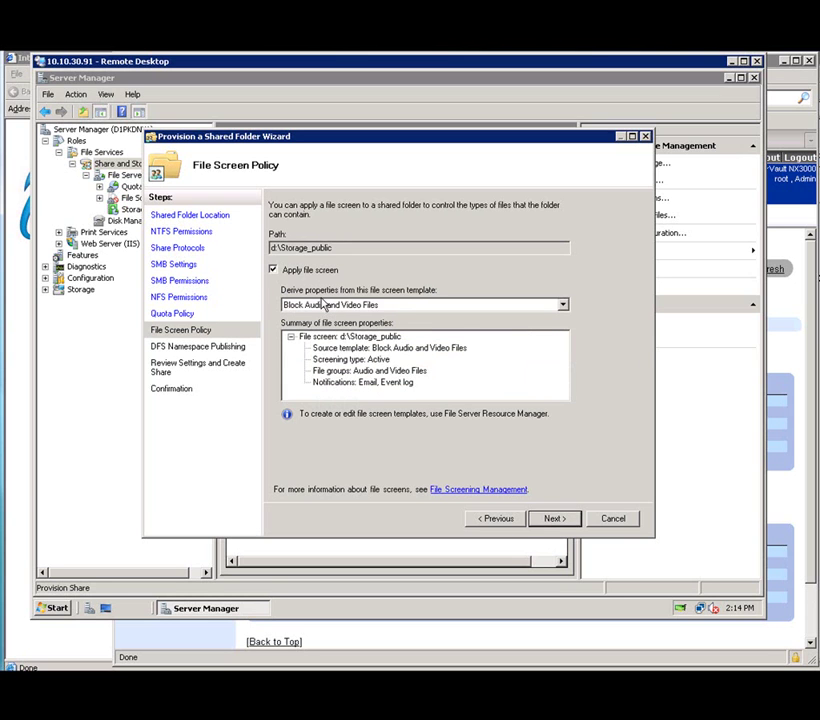
left_click(274, 270)
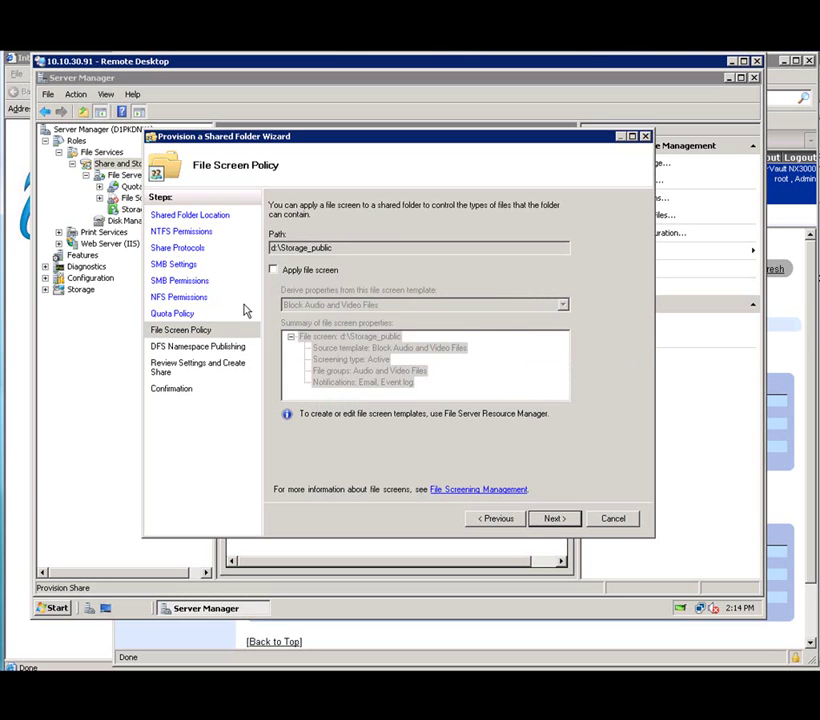
left_click(571, 518)
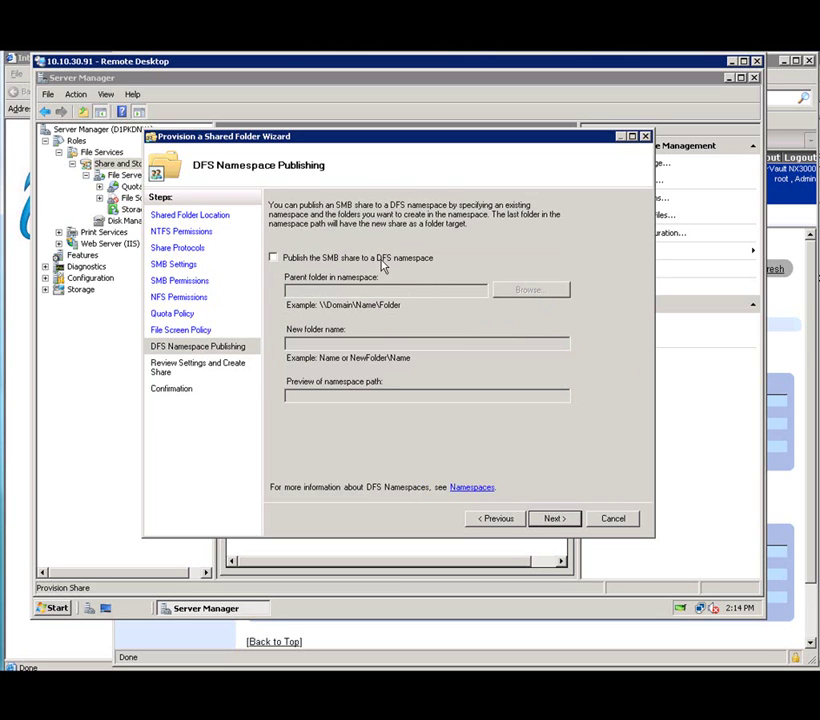
Skip DFS publishing, review the settings, and create the Storage_public share.
left_click(555, 520)
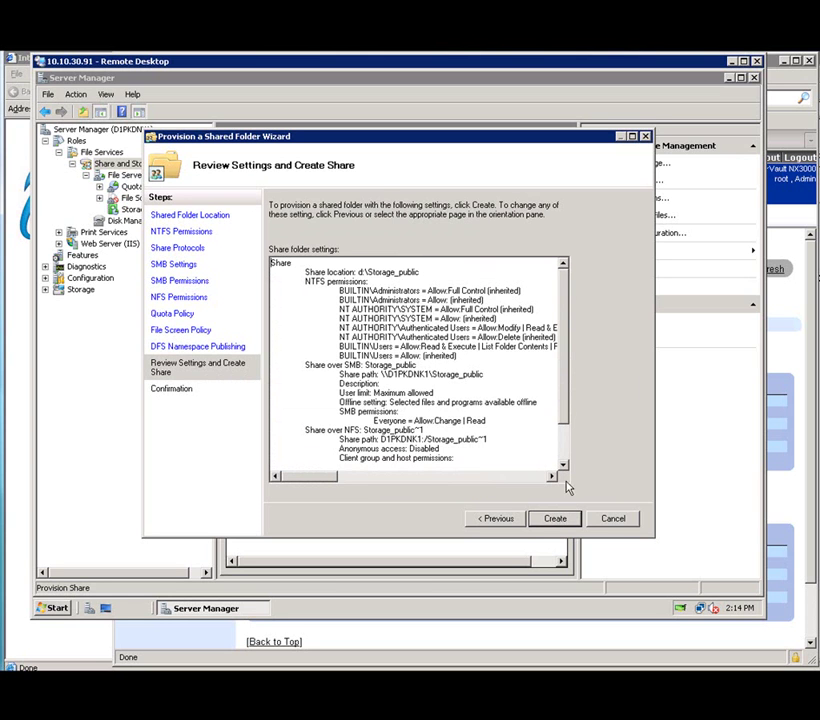
left_click_drag(565, 362, 563, 323)
left_click(563, 528)
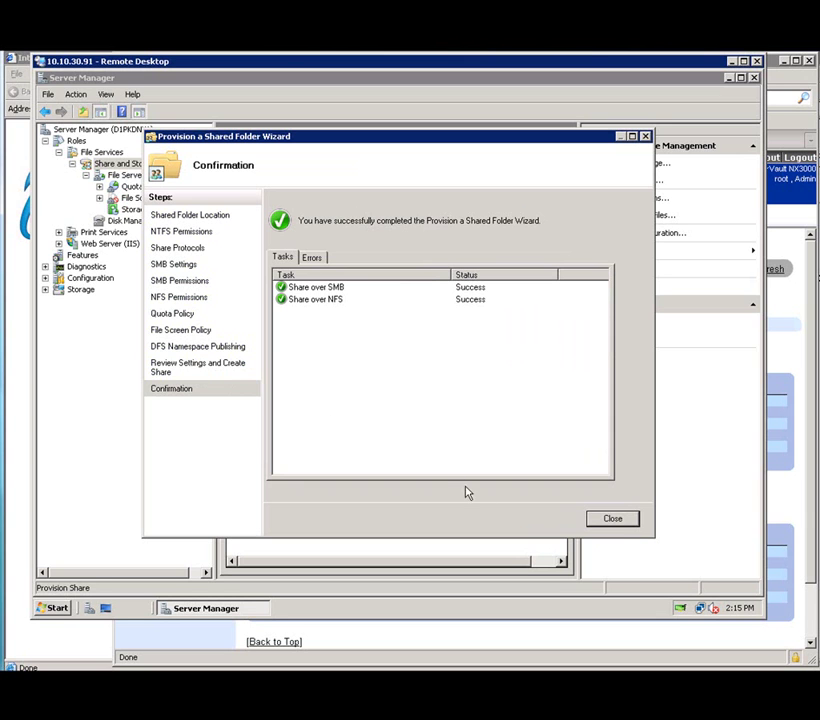
left_click(613, 519)
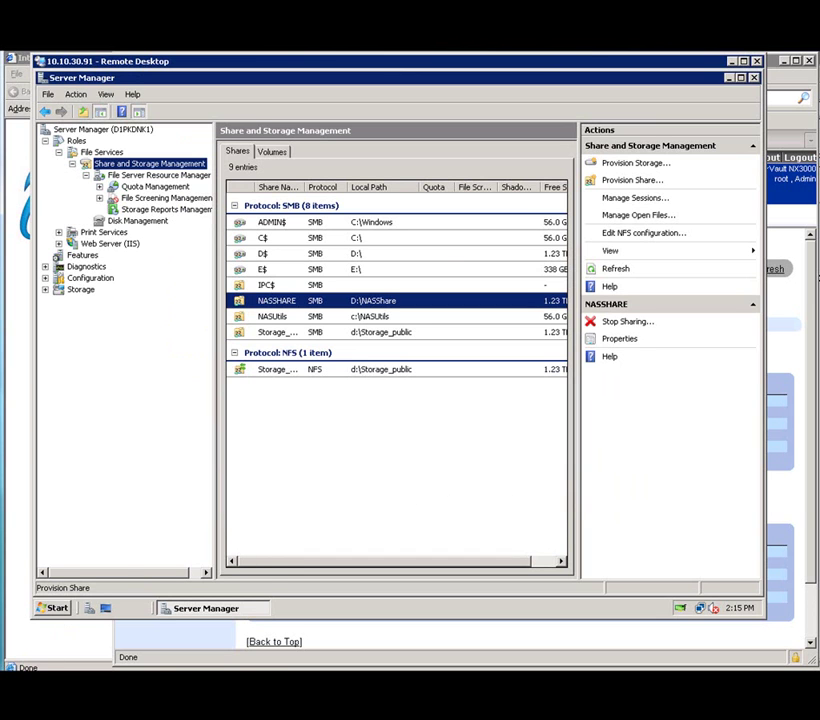
Browse to \\10.10.30.91 in Windows Explorer and select the Storage_public share.
left_click(53, 608)
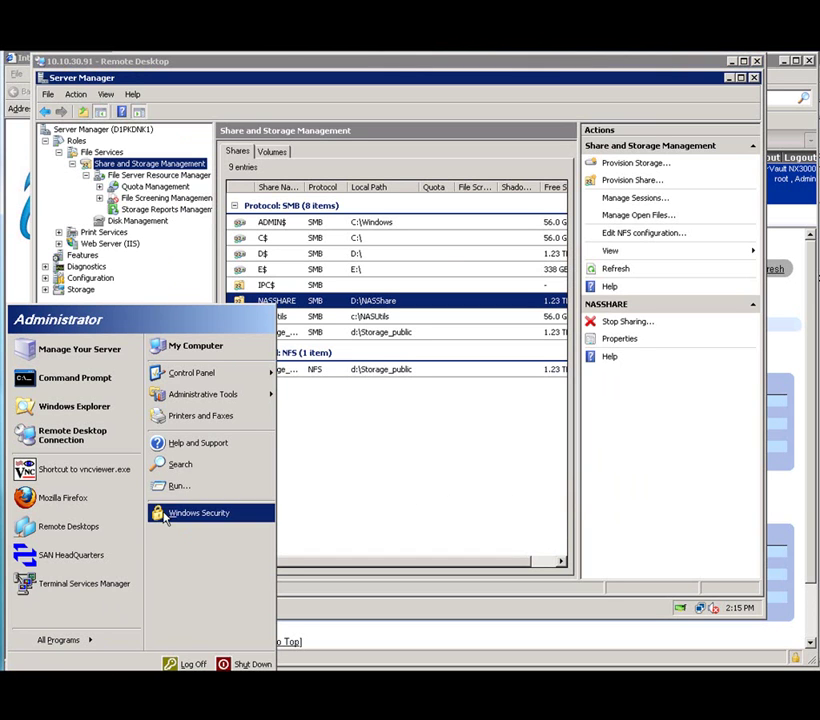
left_click(74, 406)
left_click(410, 253)
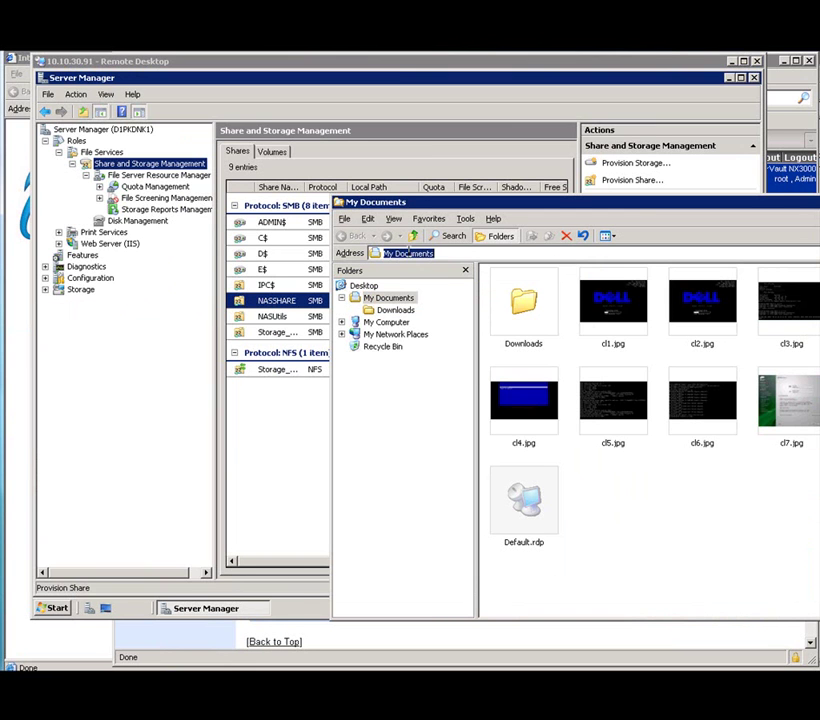
type("\\\\")
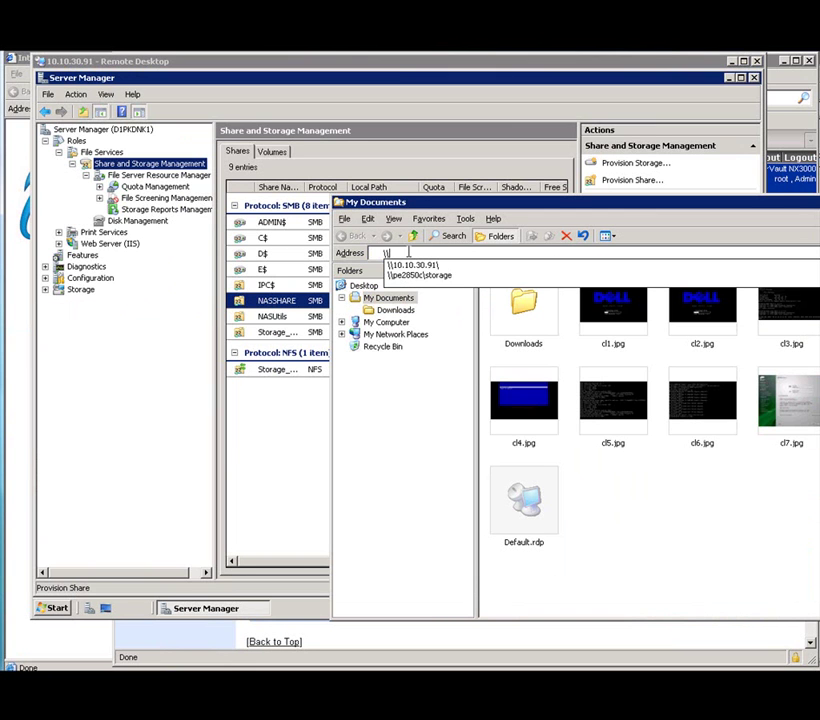
key("Down")
key("Return")
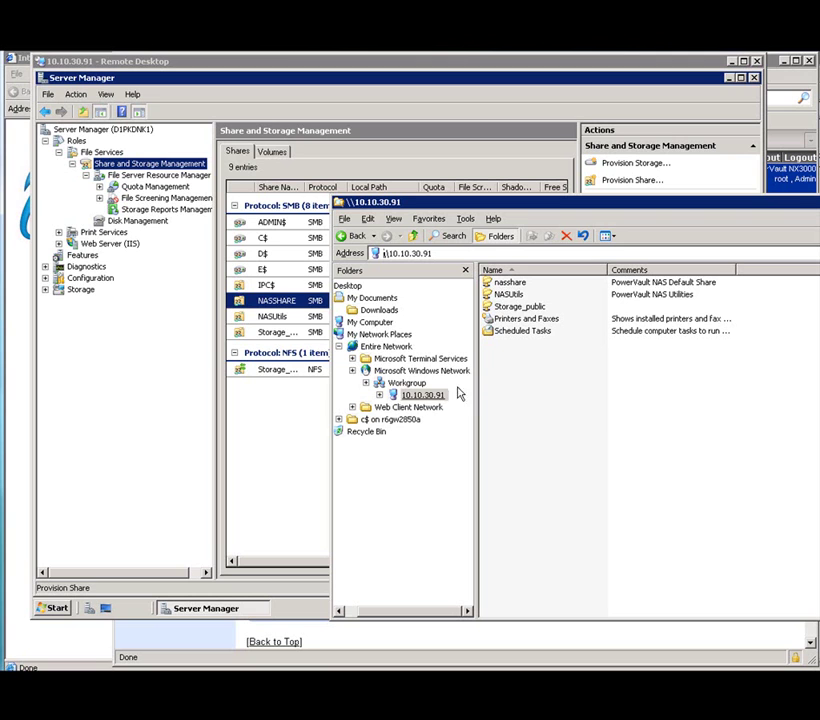
left_click(509, 309)
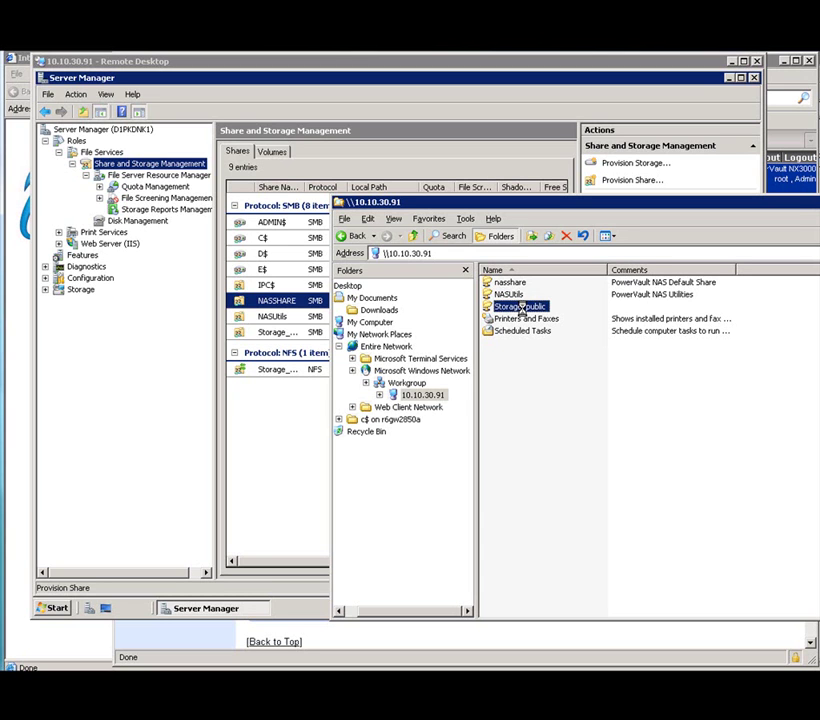
Map Storage_public as network drive Y: and check it in My Computer.
right_click(521, 310)
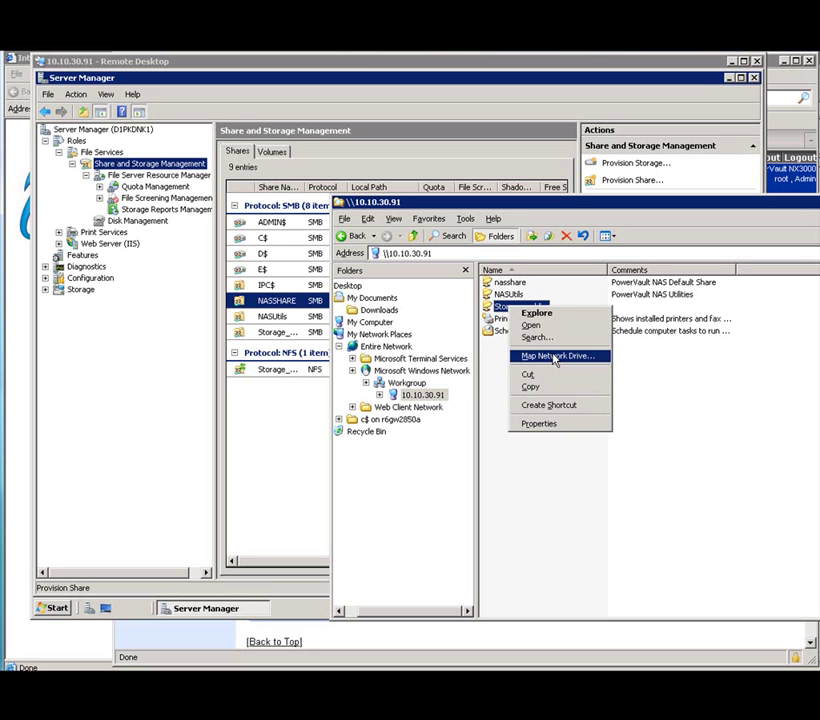
left_click(557, 356)
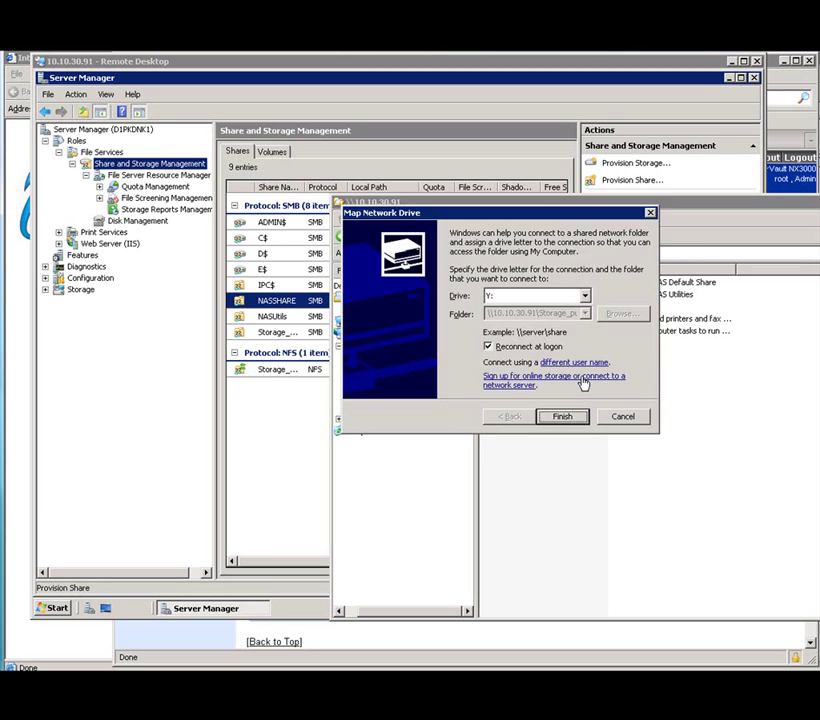
left_click(563, 416)
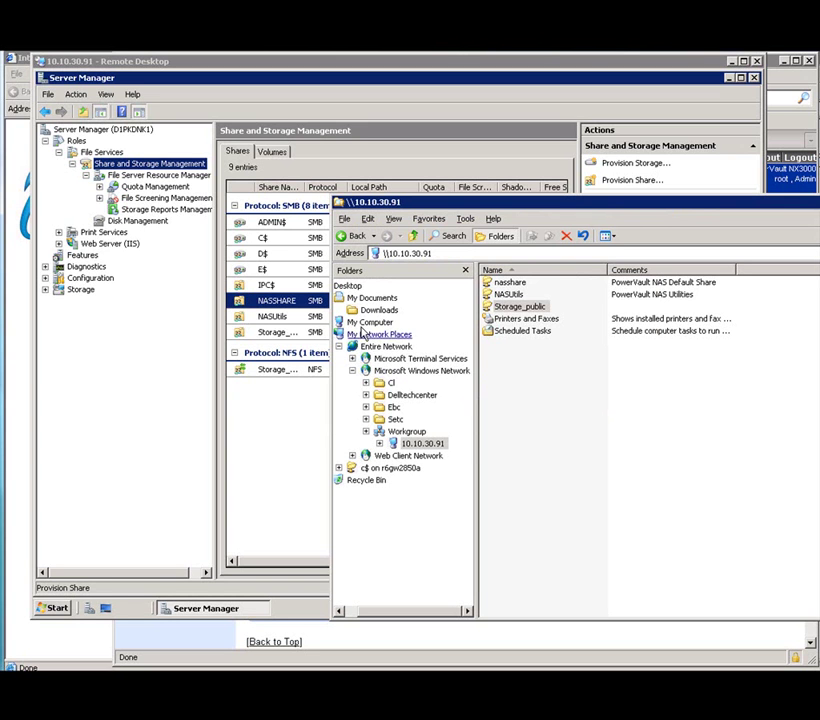
left_click(362, 322)
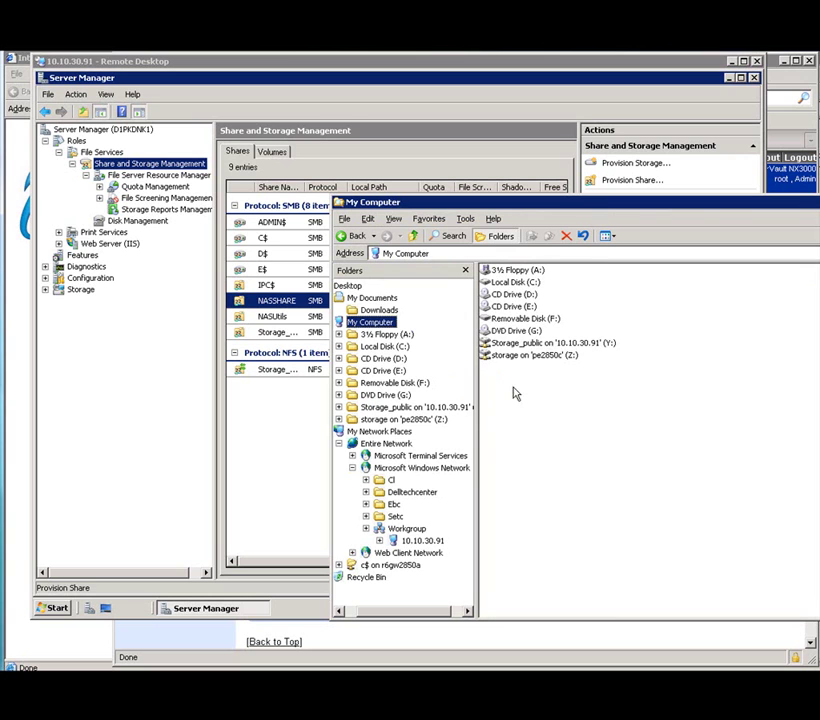
left_click(521, 344)
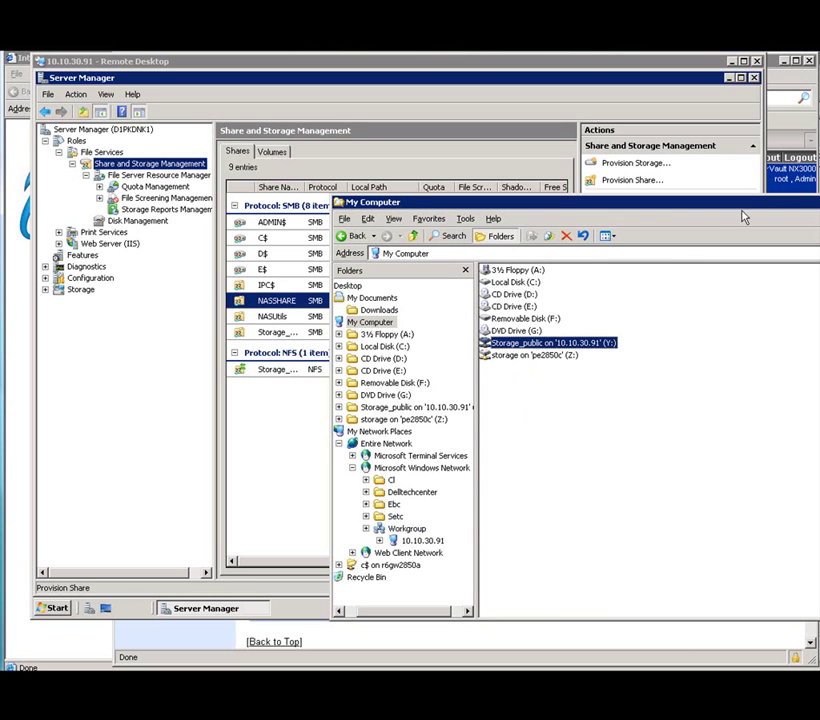
left_click_drag(725, 208, 664, 190)
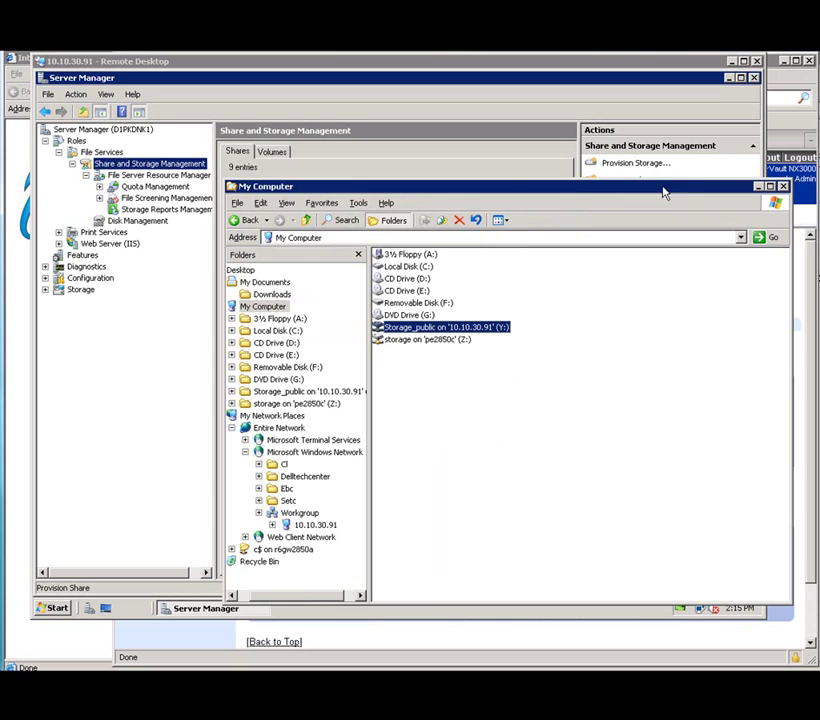
Close the drives window and start Generate Reports Now in Storage Reports Management.
left_click(783, 187)
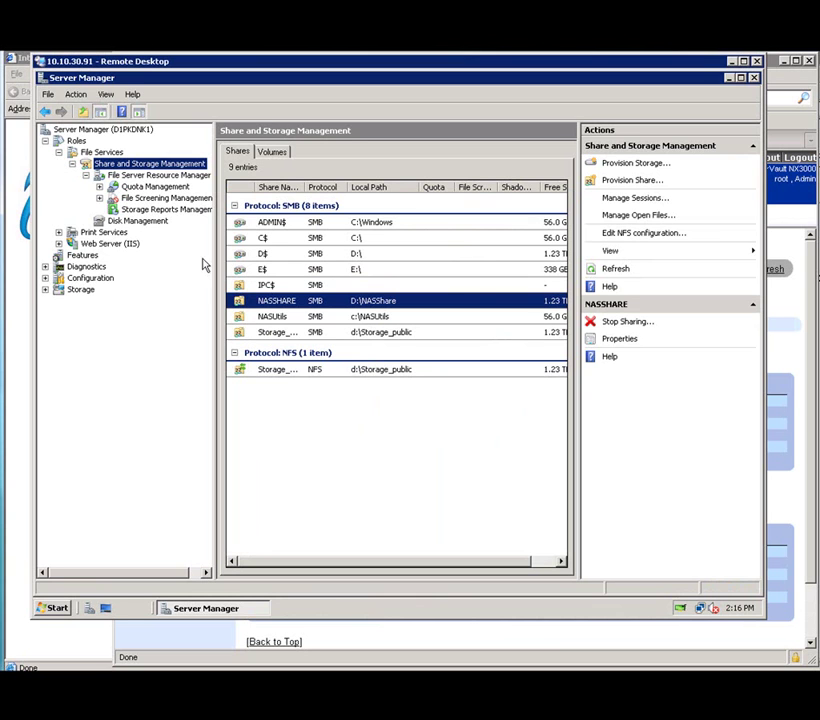
left_click(150, 209)
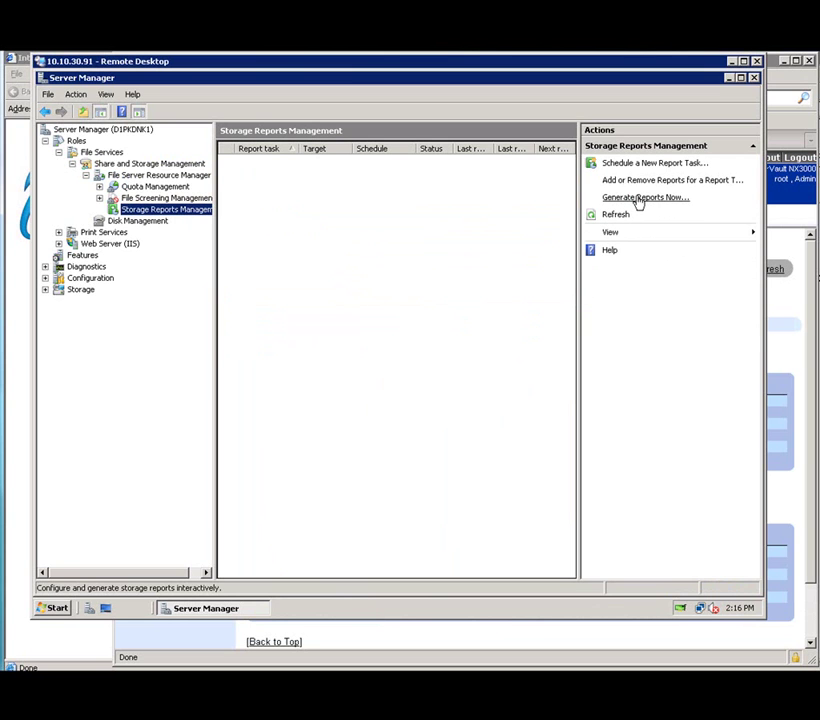
left_click(637, 198)
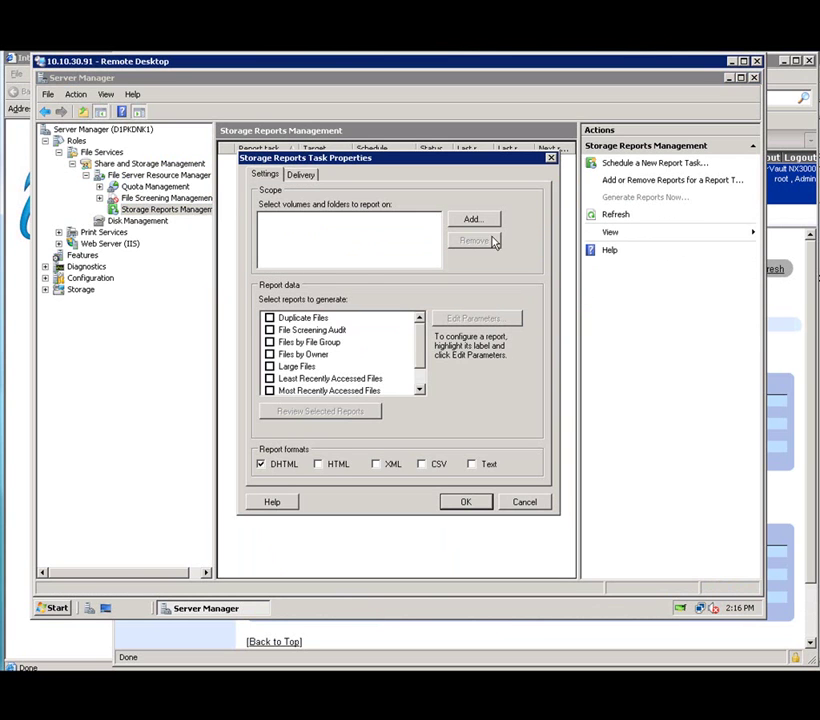
Select the Duplicate Files, Files by Owner and Large Files reports for D:\.
left_click(269, 318)
left_click(269, 354)
left_click(269, 366)
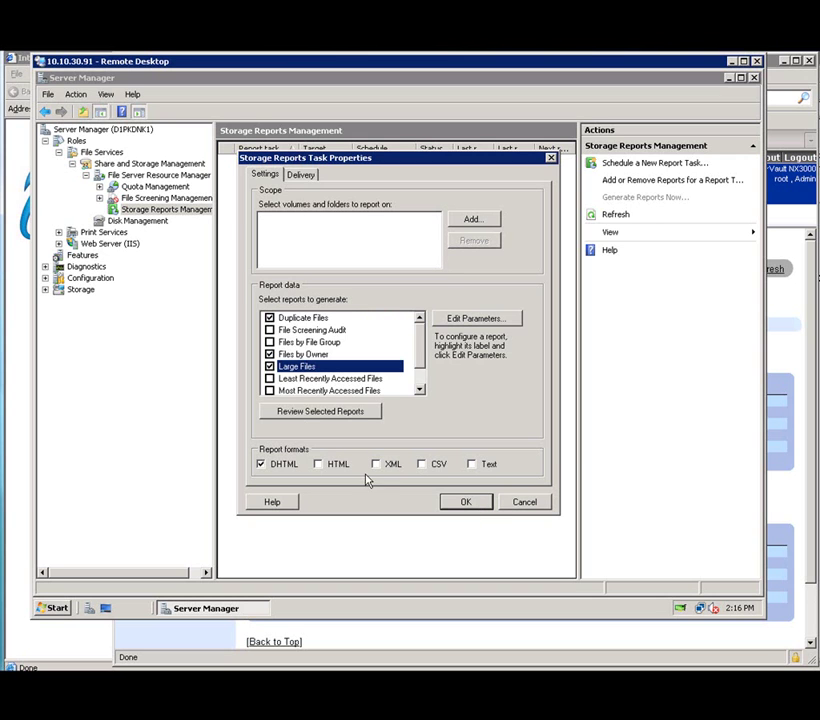
left_click(472, 219)
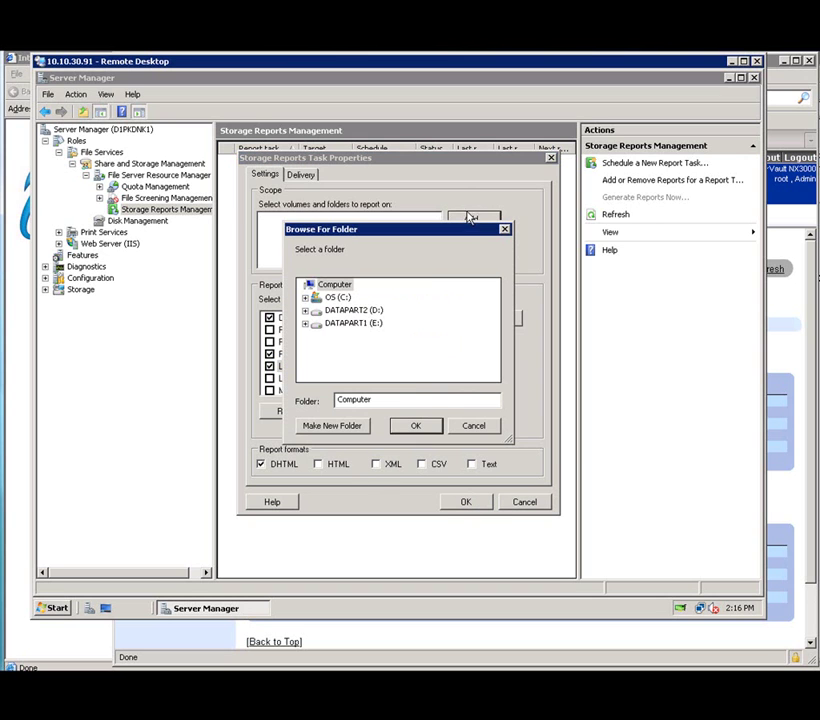
left_click(345, 323)
double_click(353, 310)
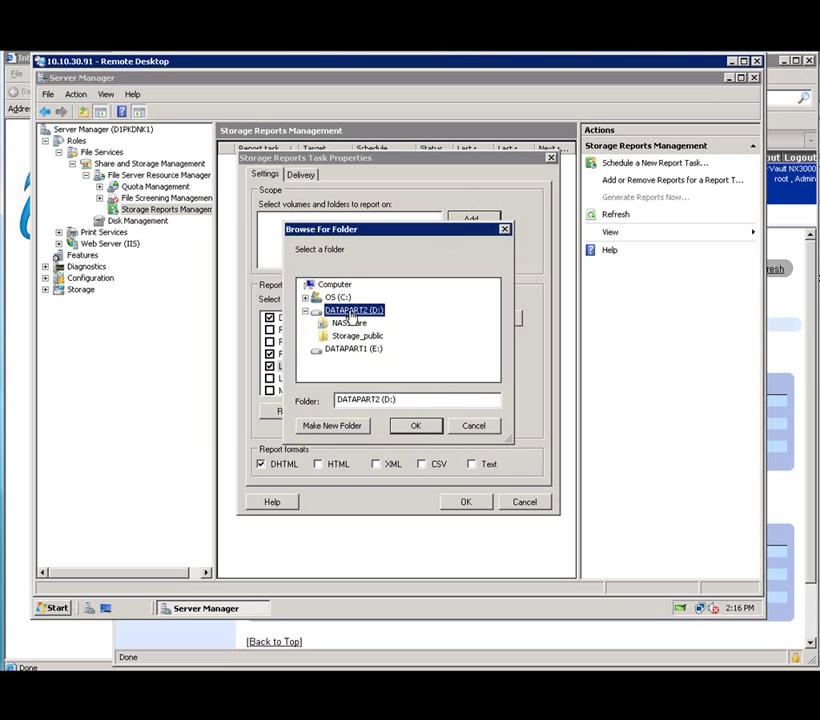
left_click(416, 427)
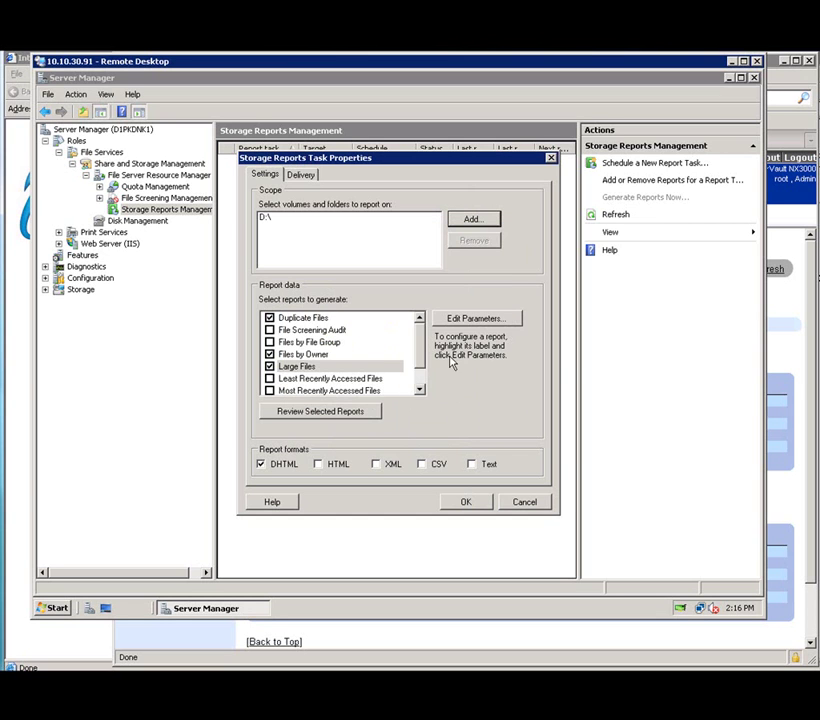
left_click(466, 503)
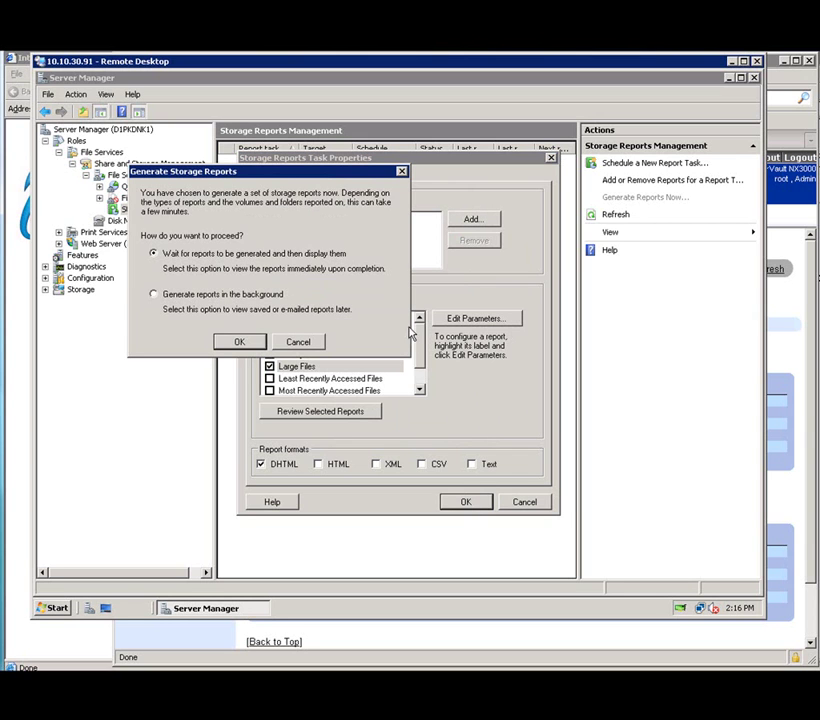
Generate the D:\ reports, view them in Internet Explorer, and close all three.
left_click(238, 343)
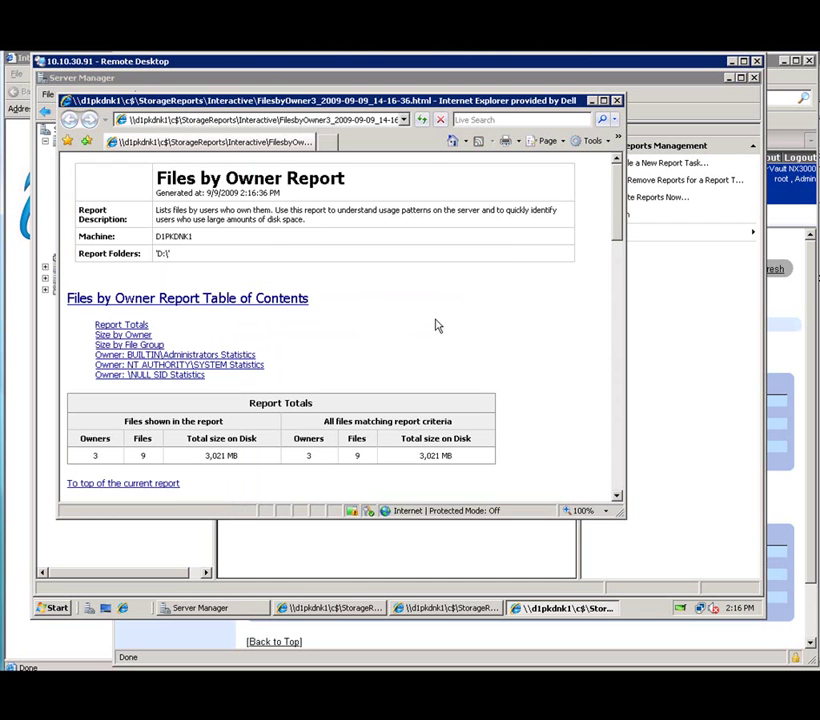
left_click_drag(616, 212, 593, 178)
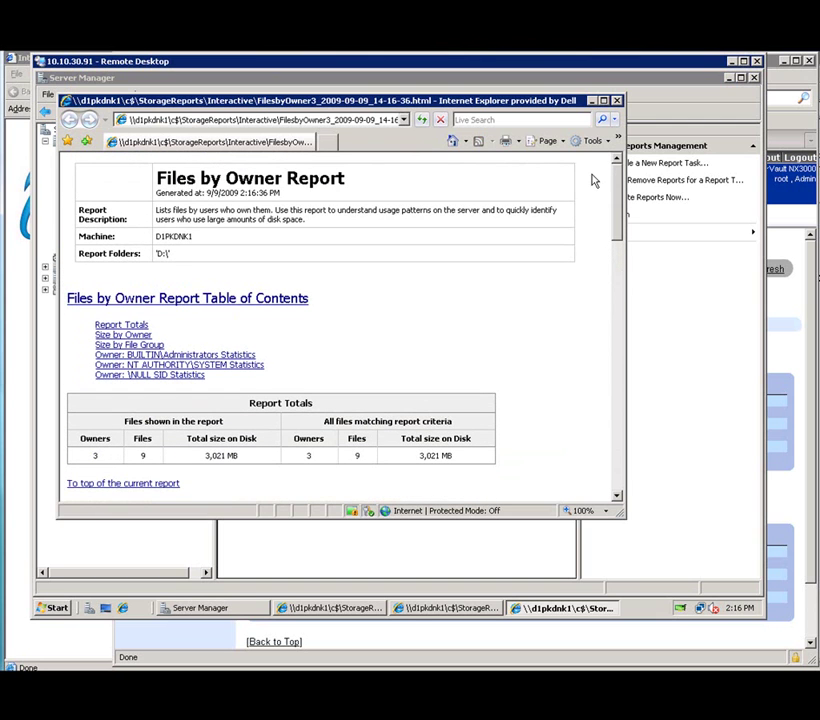
left_click(617, 101)
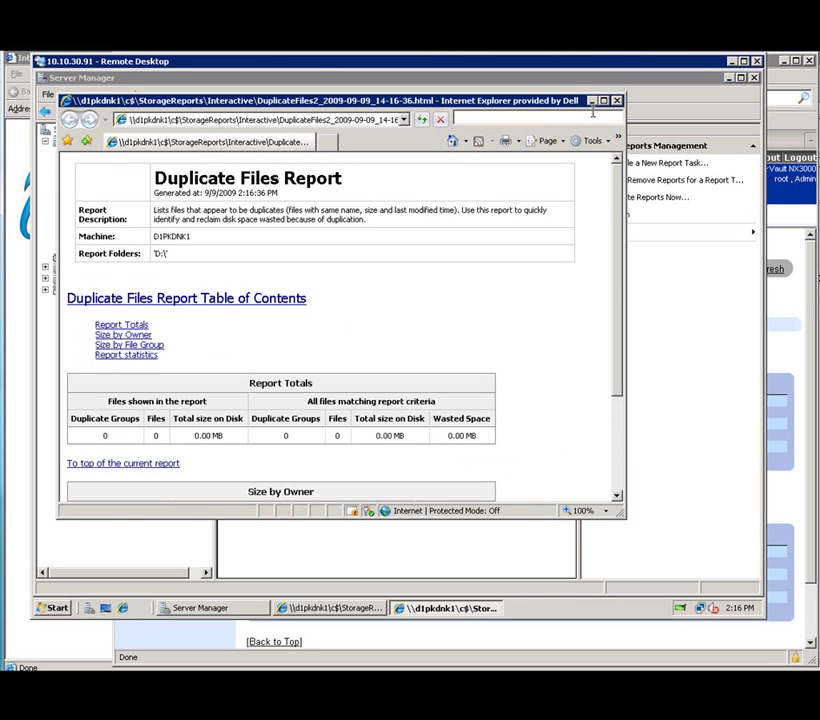
left_click(617, 101)
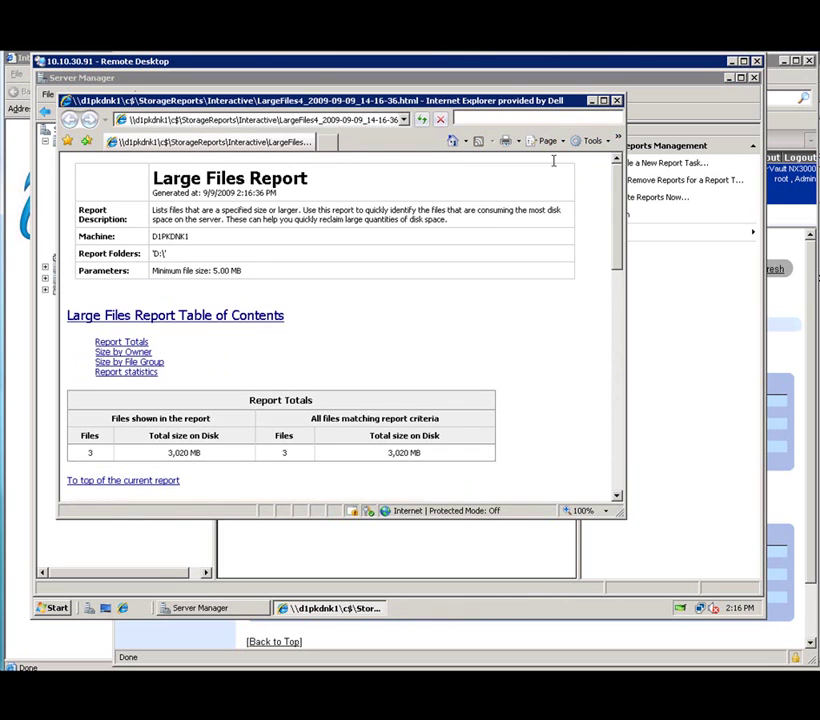
left_click(617, 101)
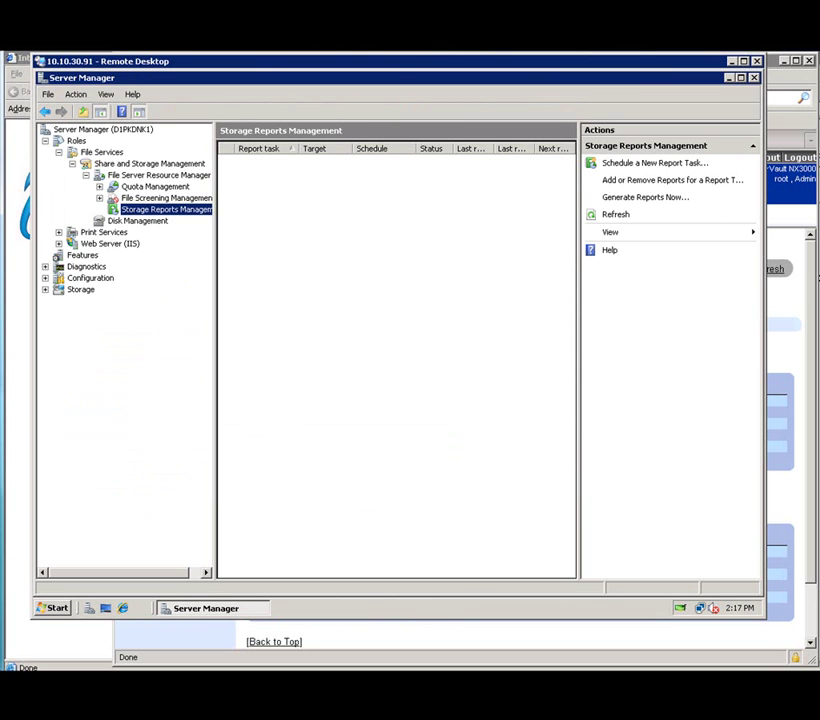
Tick Enable SIS on this volume in the DATAPART2 (D:) properties' Advanced tab.
left_click(149, 163)
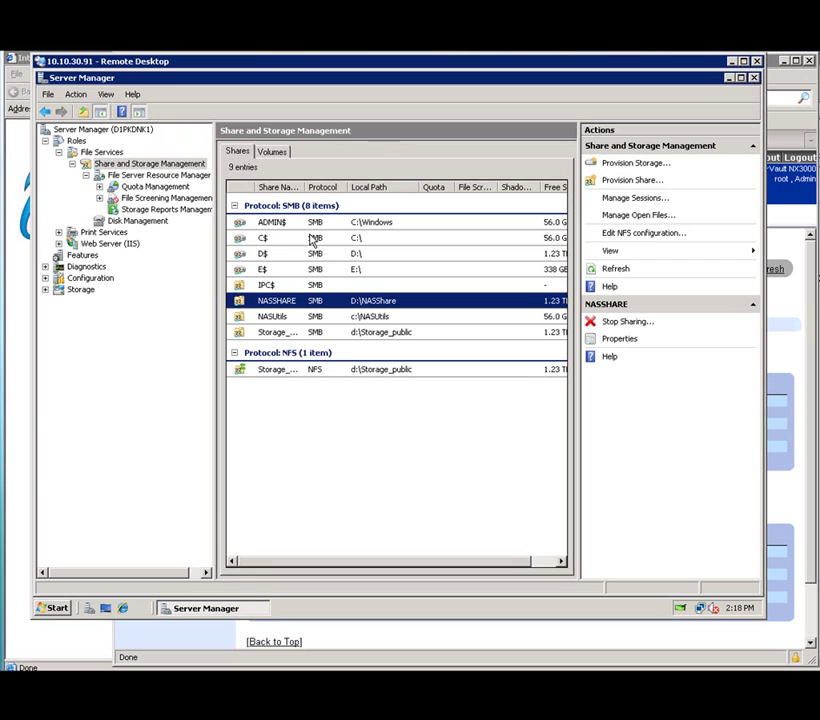
left_click(273, 153)
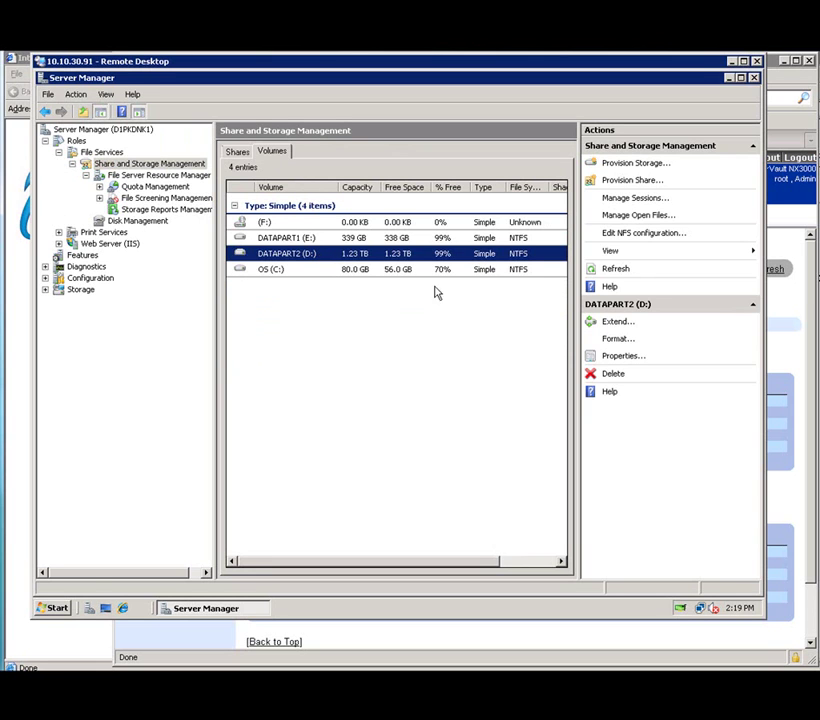
left_click(622, 357)
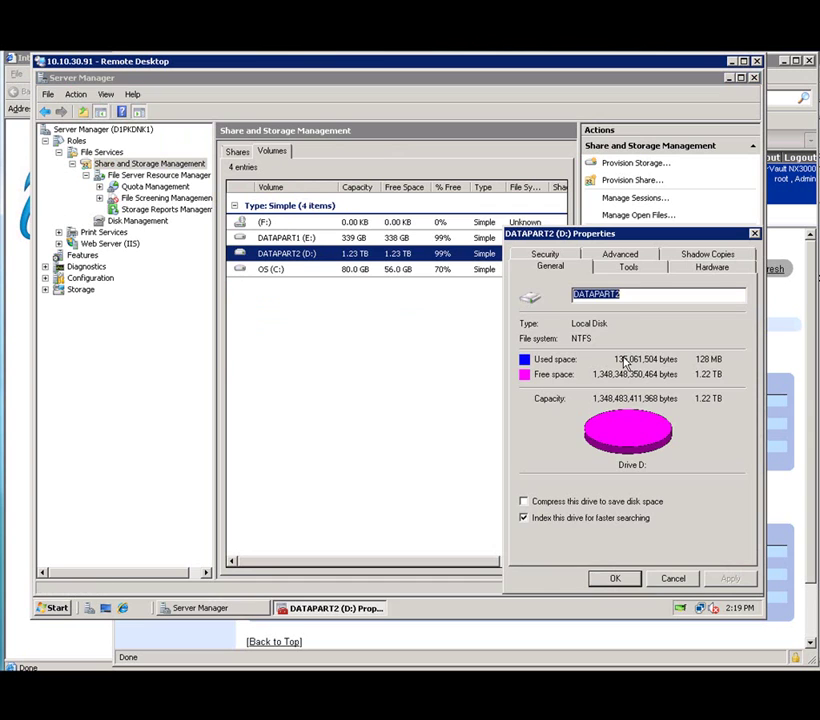
left_click(626, 256)
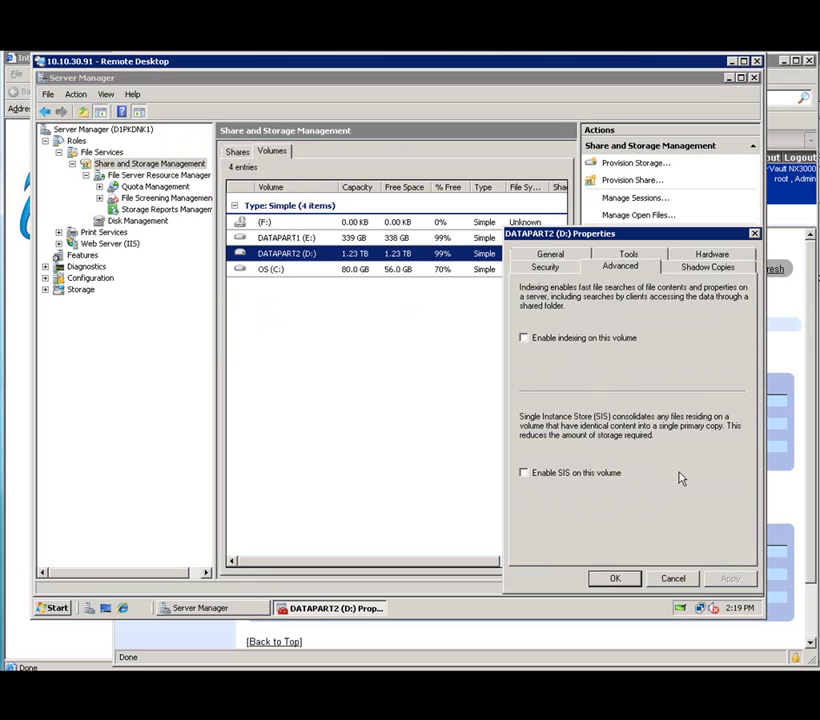
left_click(524, 474)
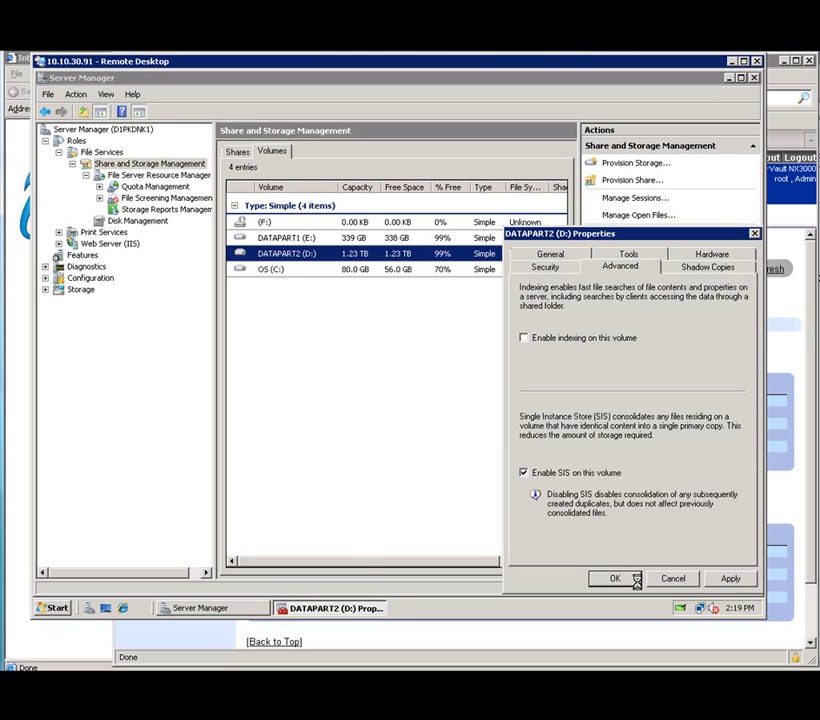
left_click(630, 578)
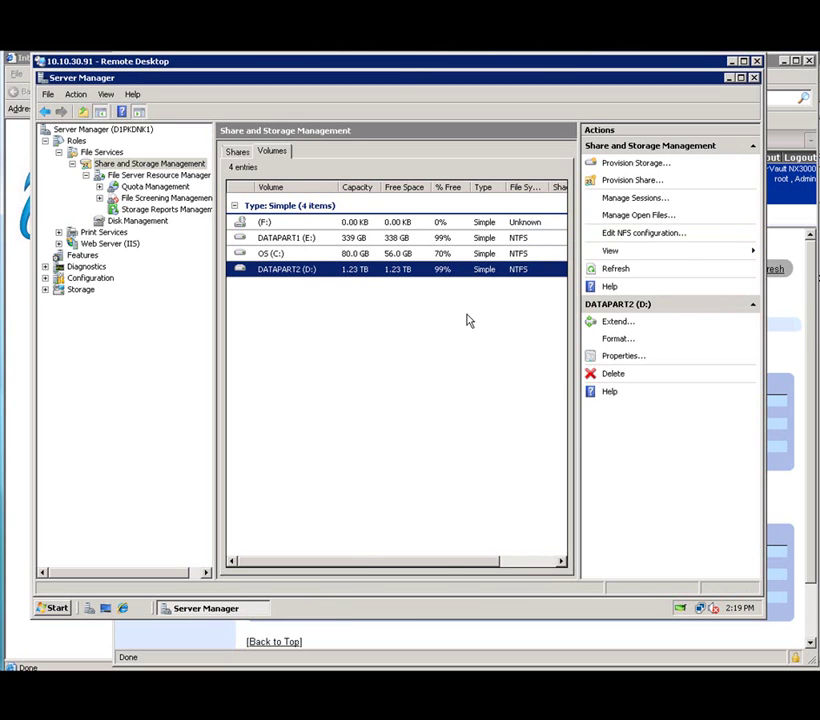
Enable shadow copies for D:\ from the DATAPART2 partition's Shadow Copies tab in Disk Management.
left_click(140, 222)
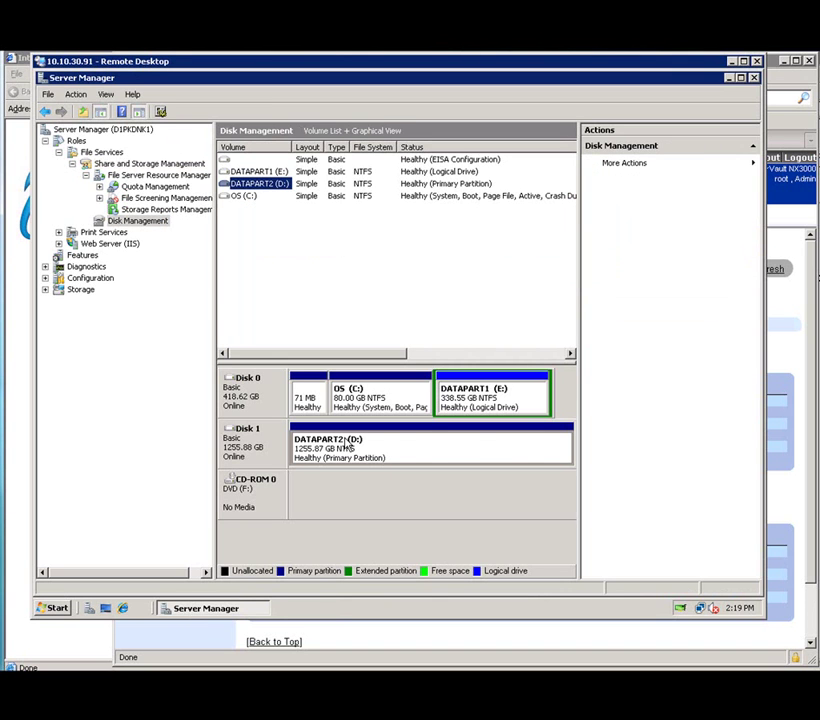
right_click(347, 446)
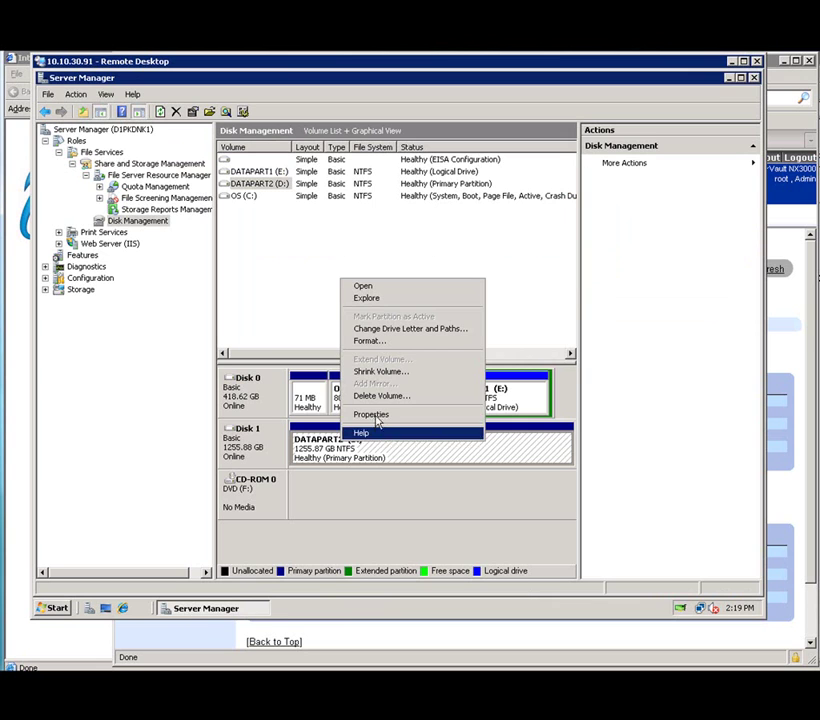
left_click(372, 415)
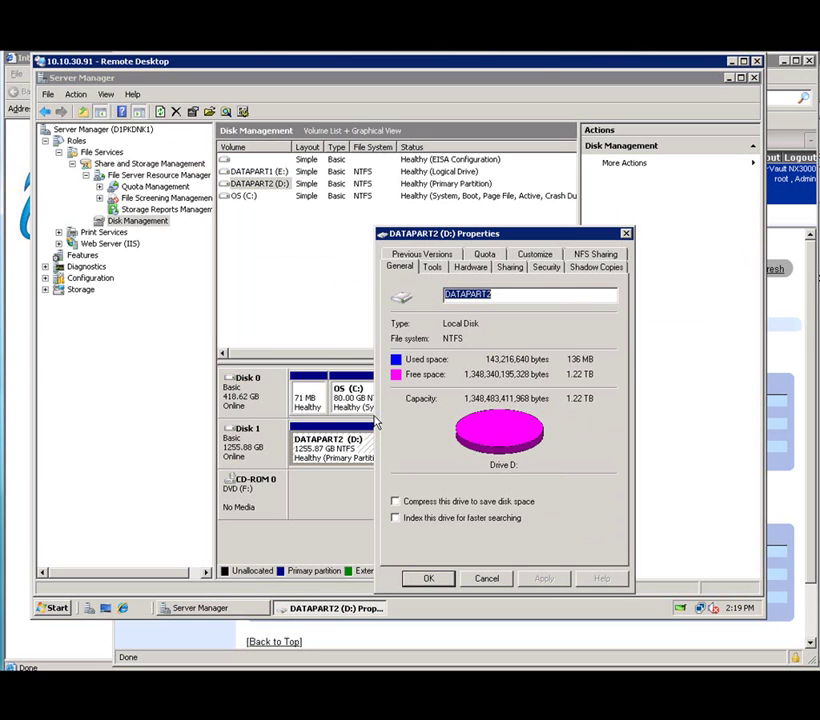
left_click(591, 268)
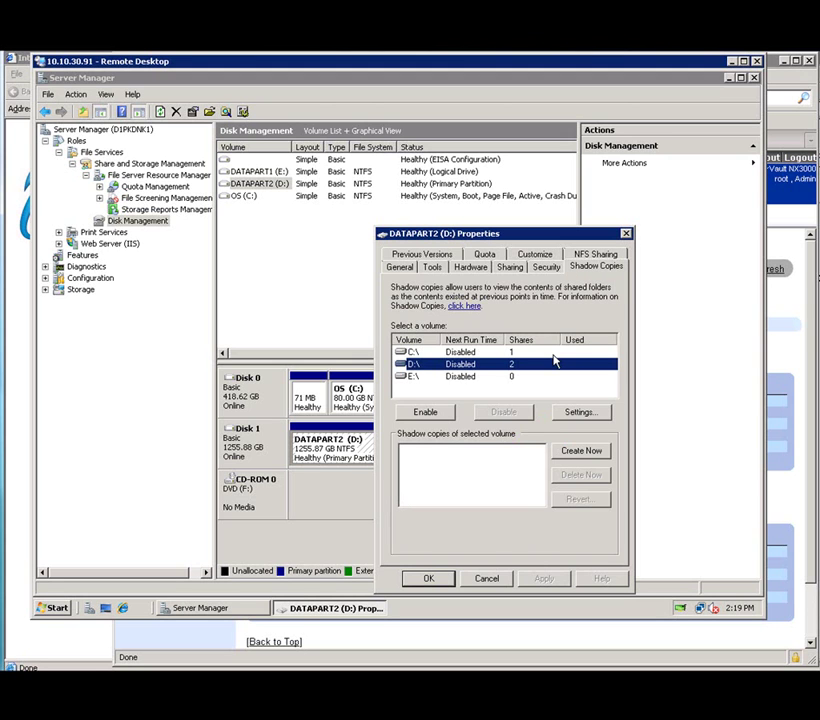
left_click(425, 413)
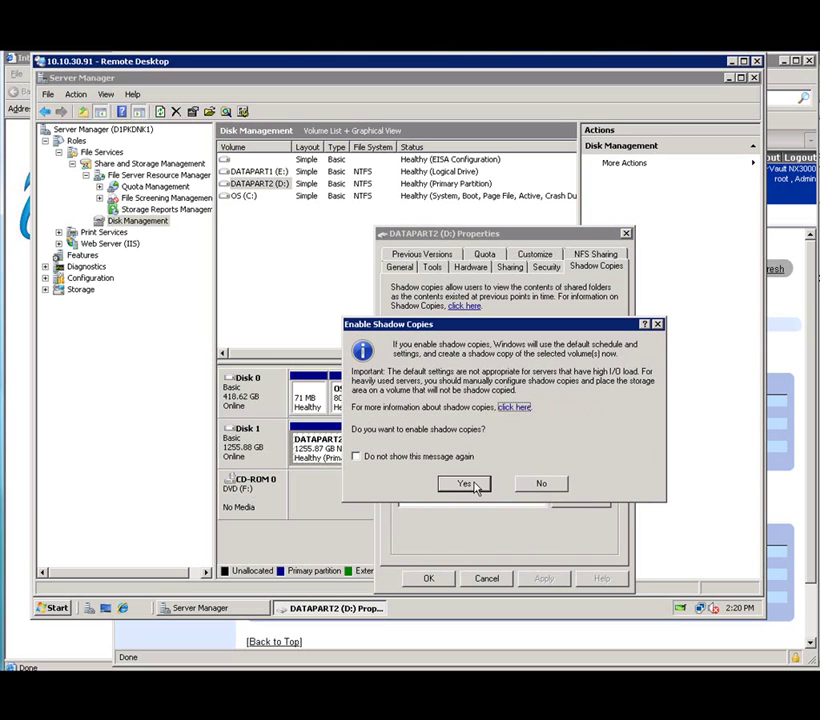
left_click(476, 485)
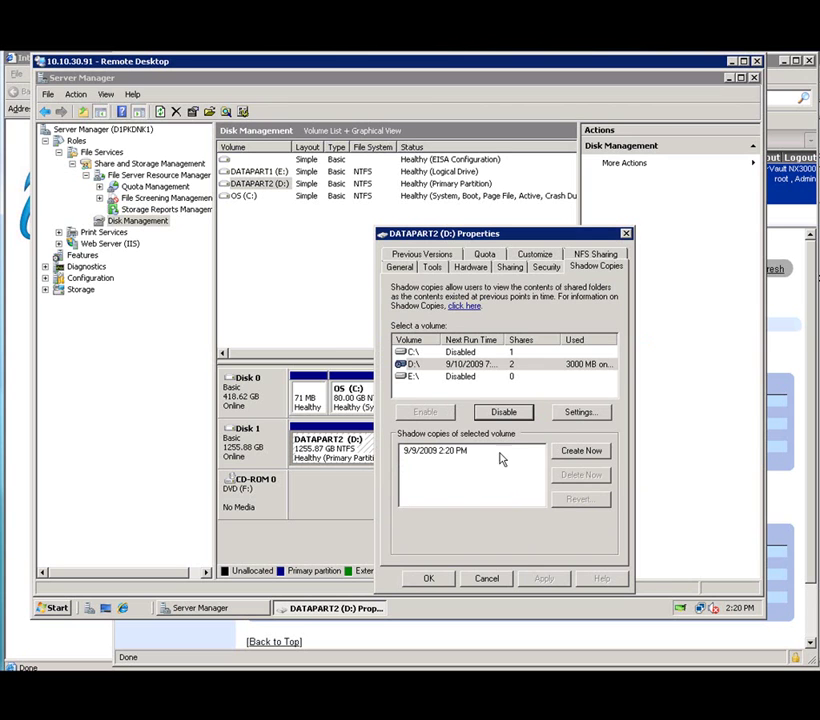
left_click(566, 413)
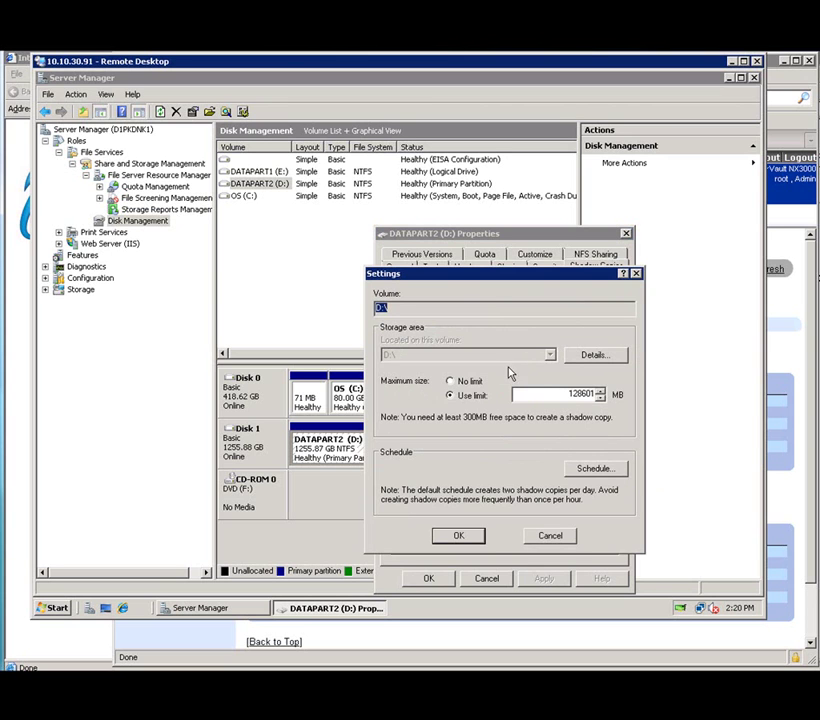
left_click(589, 469)
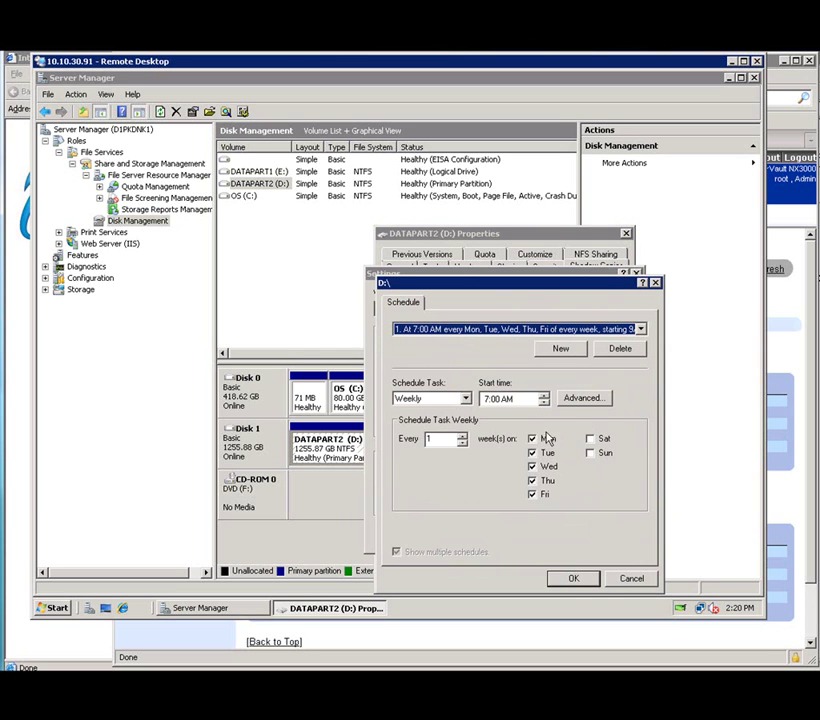
left_click(574, 580)
left_click(454, 537)
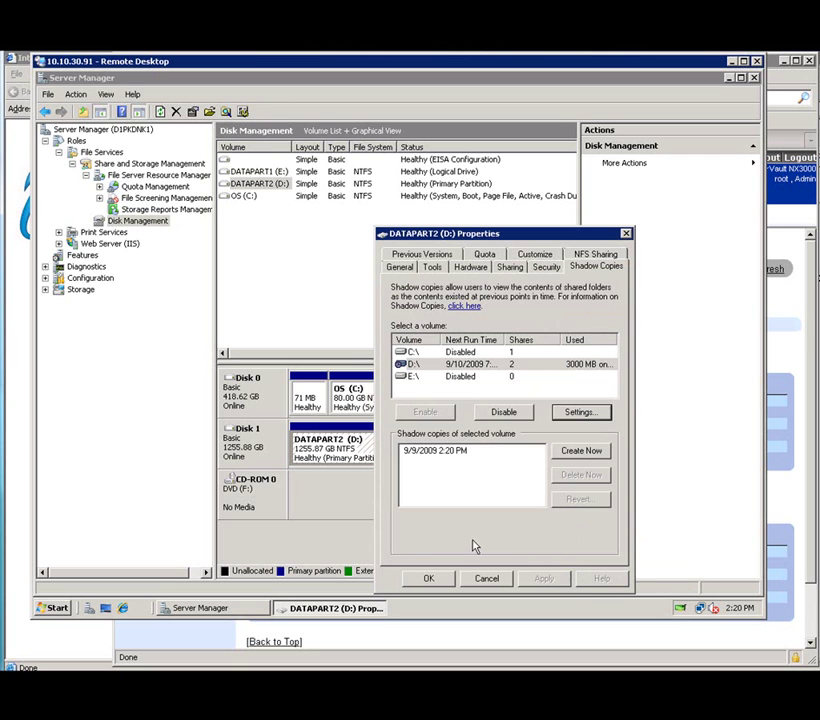